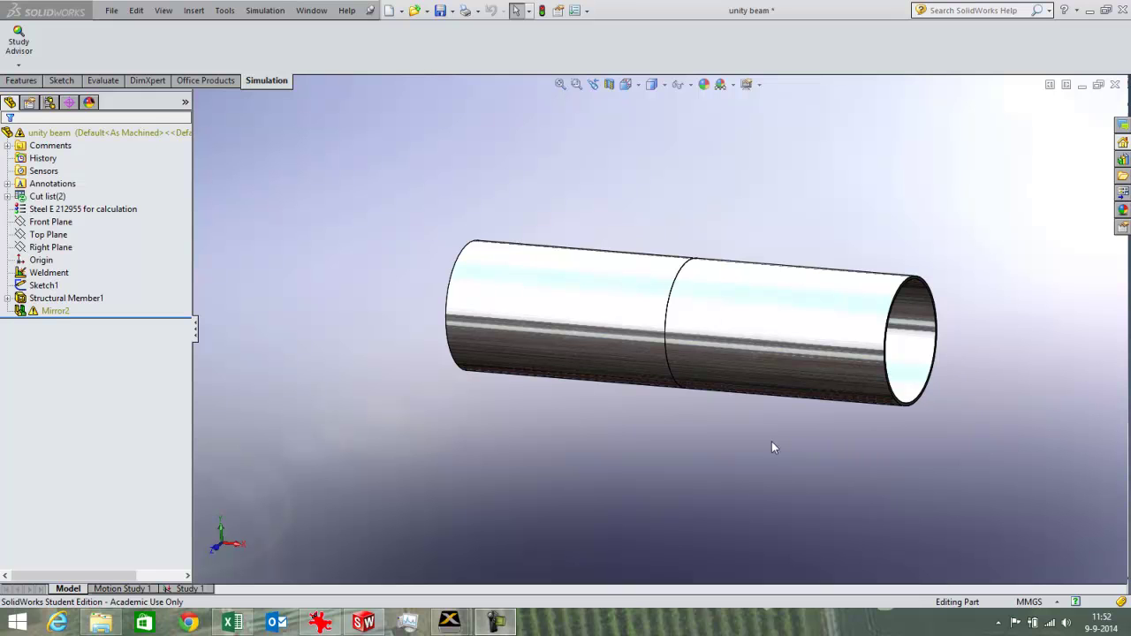
Review Structural Member1 and keep the ISO Circular Tube 273 x 6.3 profile unchanged.
left_click(89, 300)
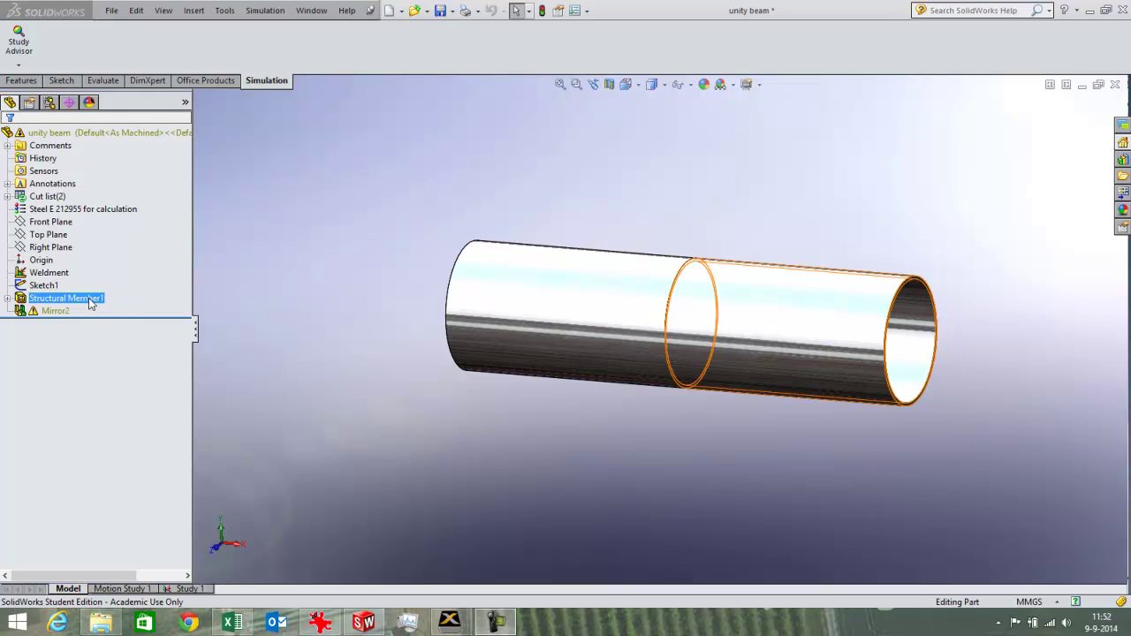
right_click(89, 298)
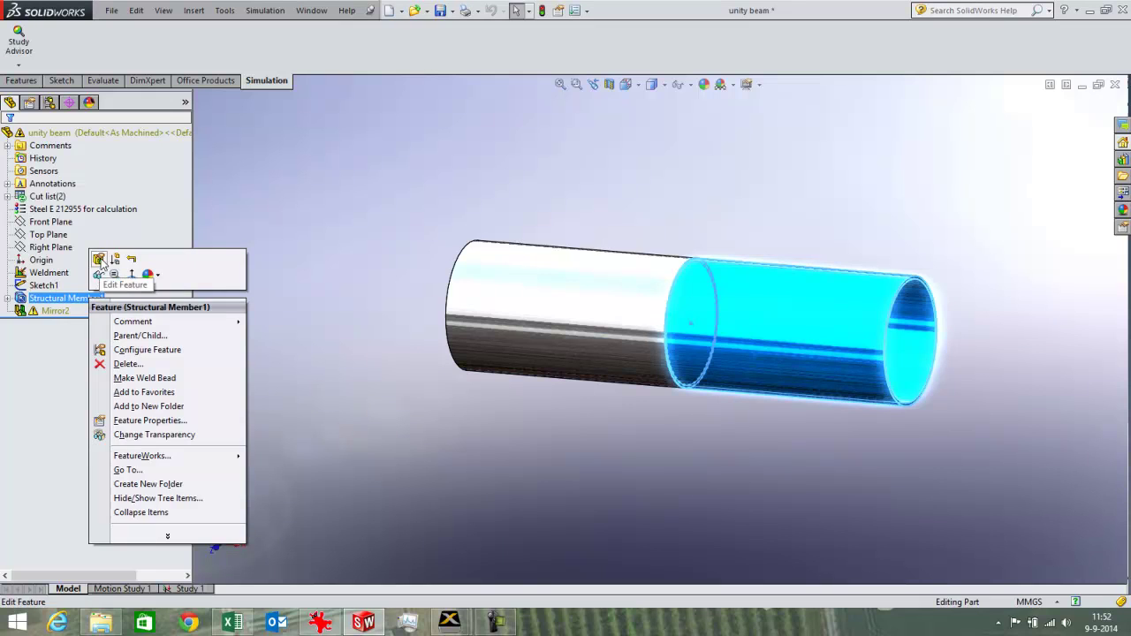
left_click(101, 258)
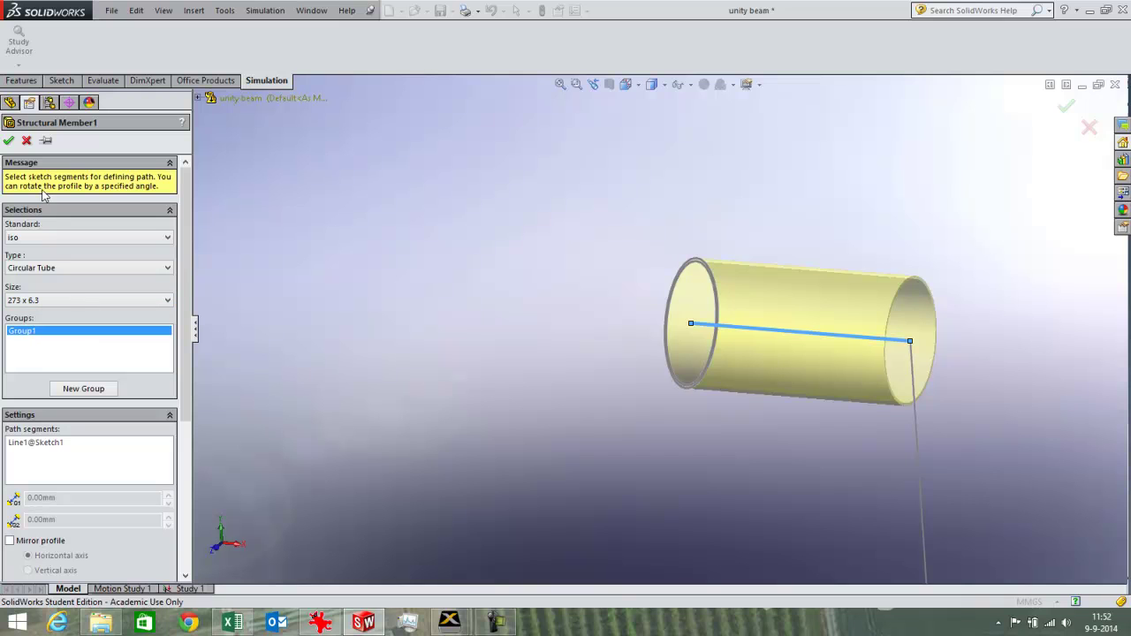
left_click(26, 141)
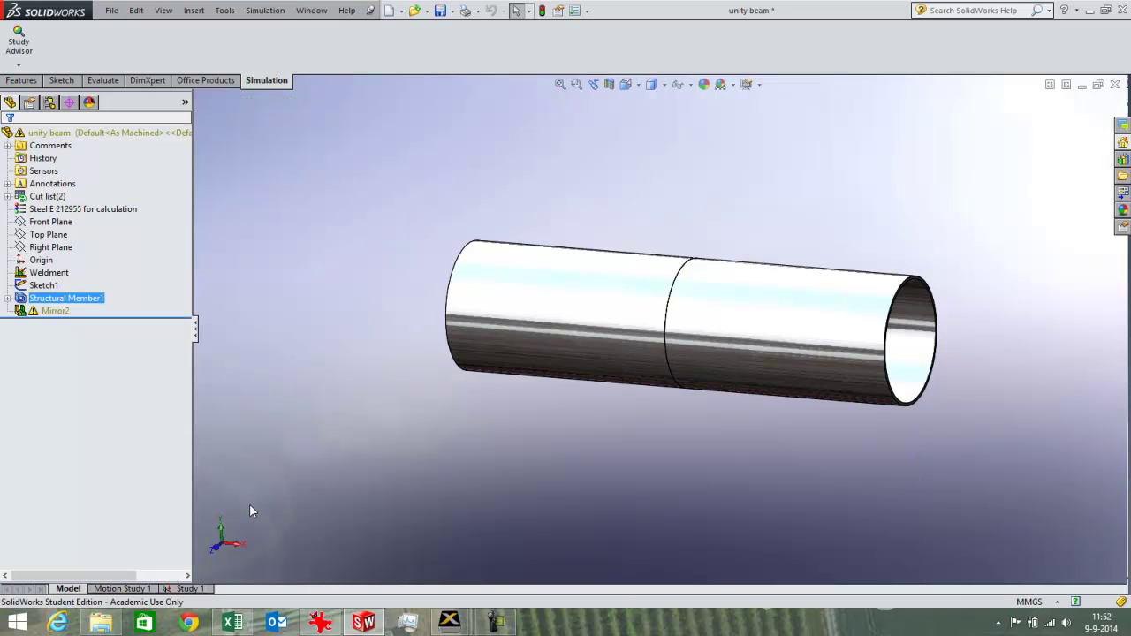
left_click(196, 589)
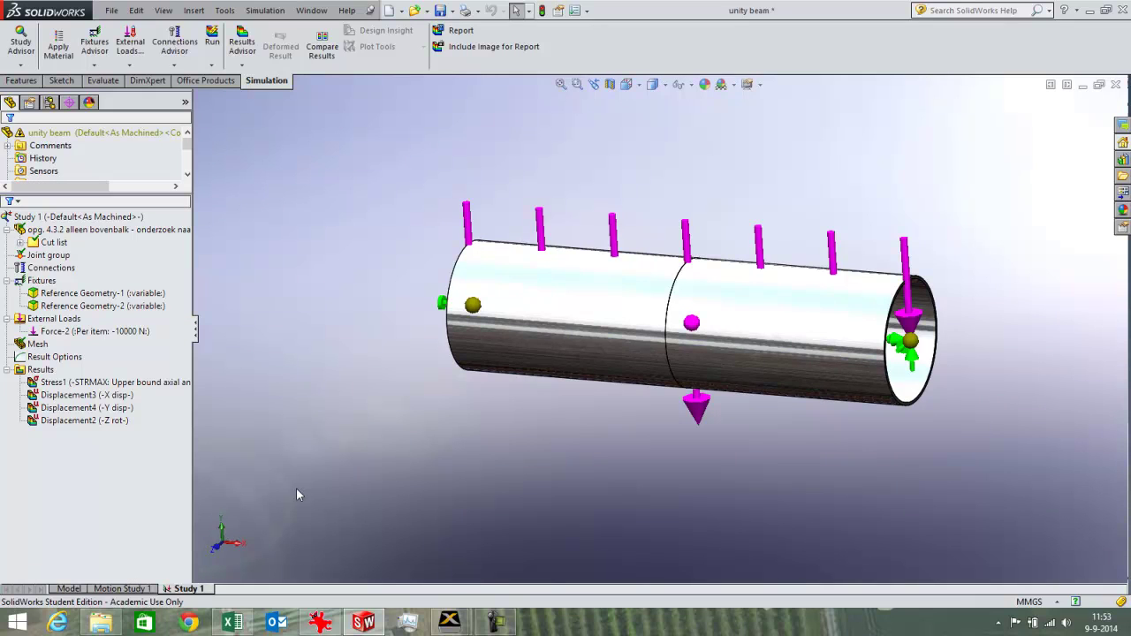
middle_click_drag(526, 444, 509, 460)
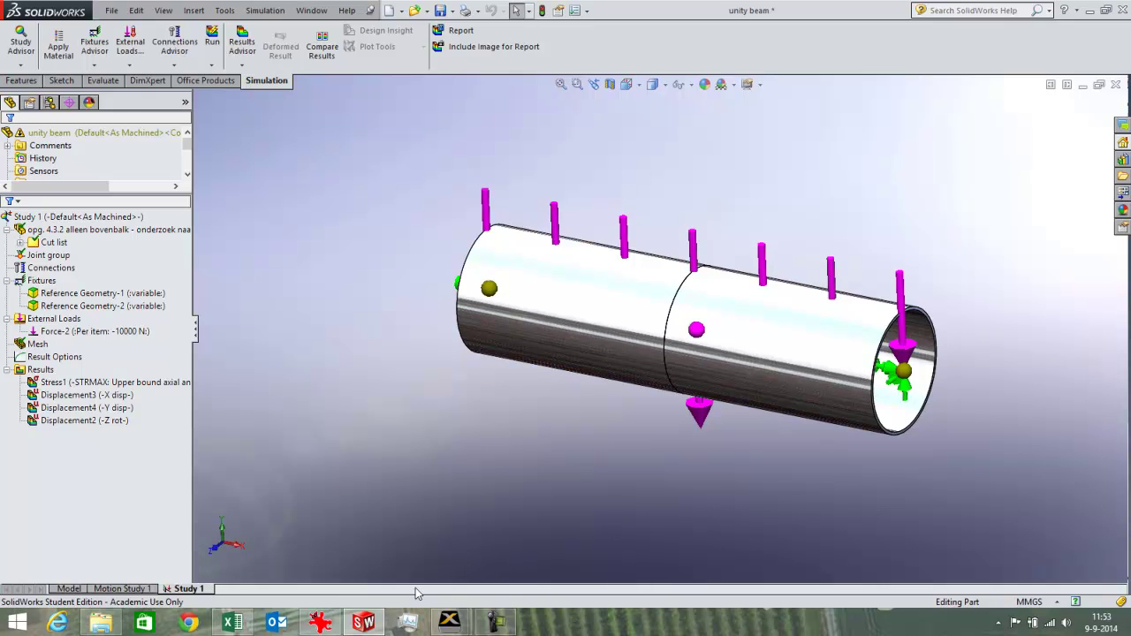
left_click(332, 623)
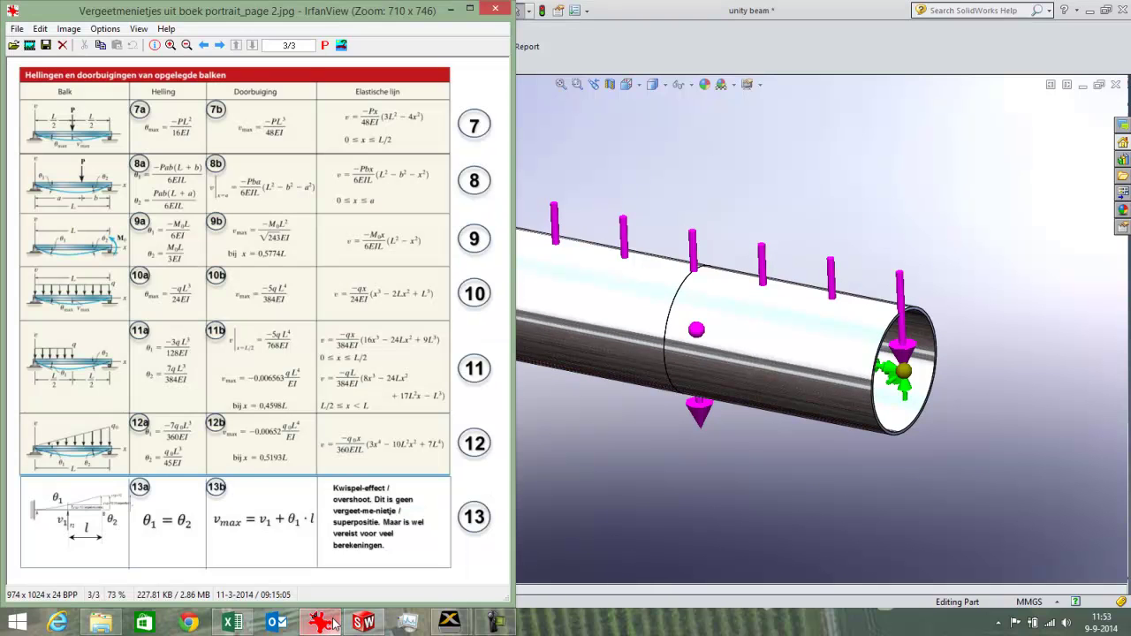
left_click(451, 10)
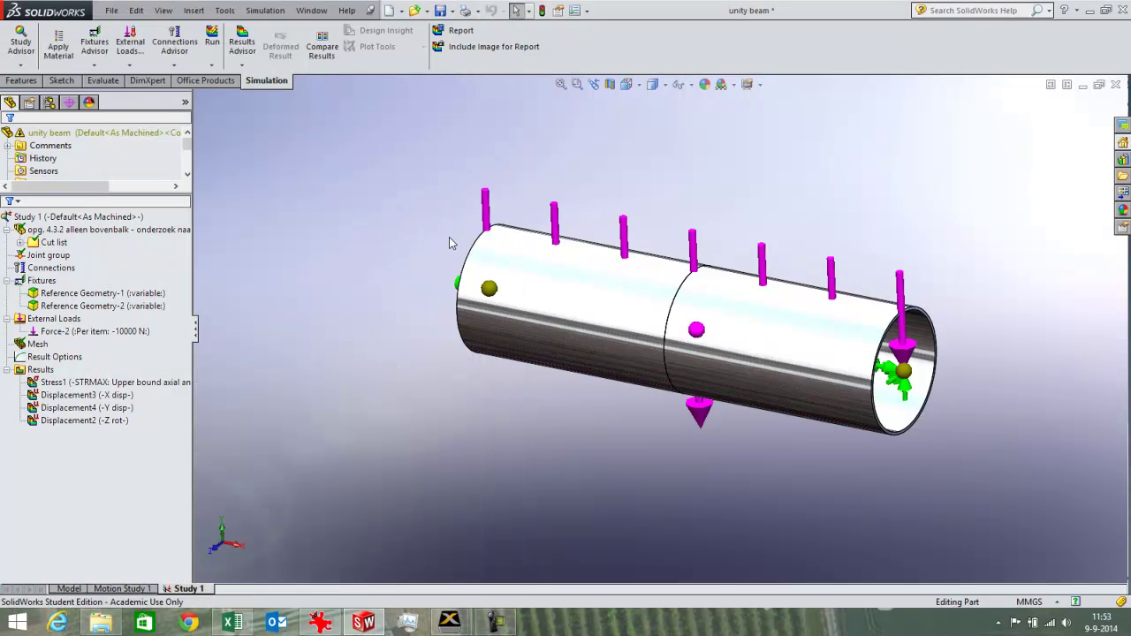
Return to the Model feature tree and pick the tube's circular end face.
middle_click_drag(397, 361, 414, 315)
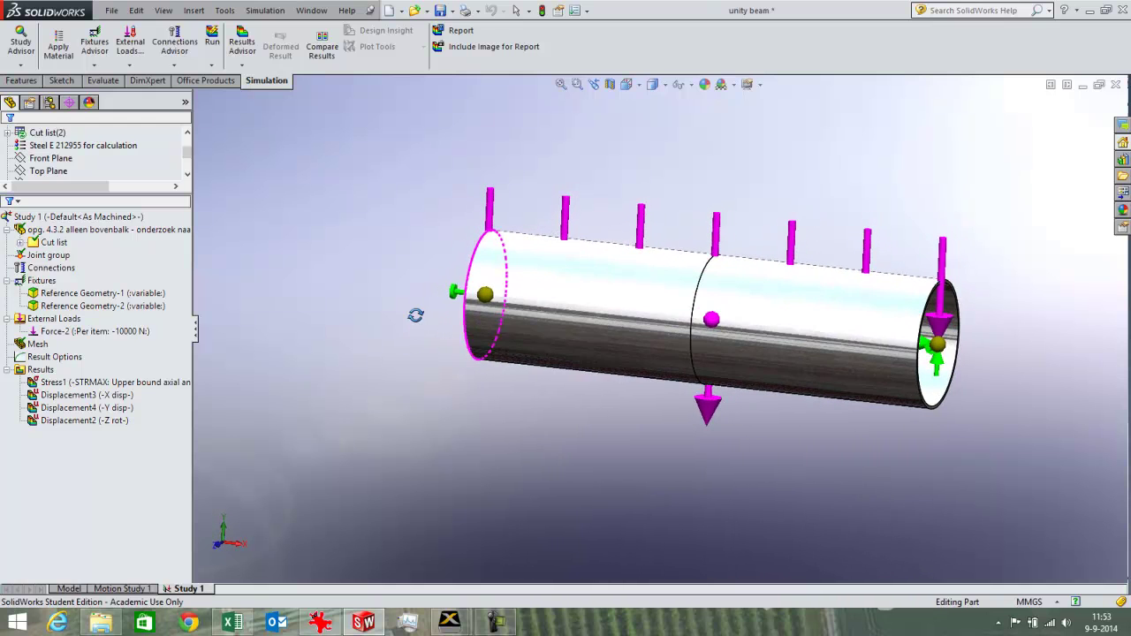
left_click(71, 587)
scroll(1002, 407, "down", 4)
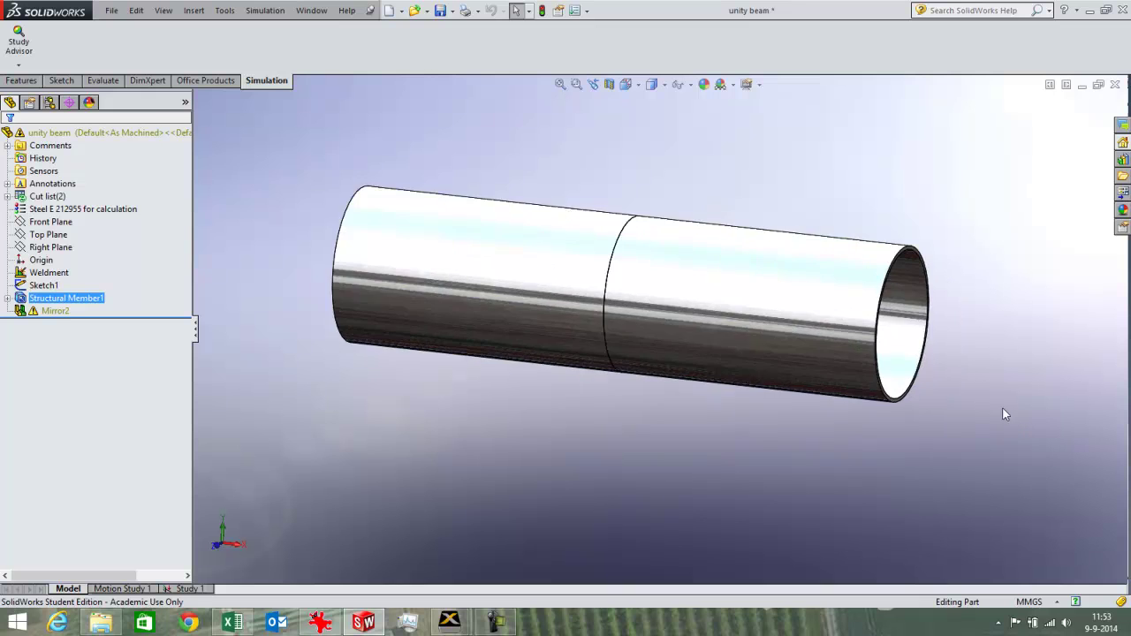
scroll(917, 389, "down", 5)
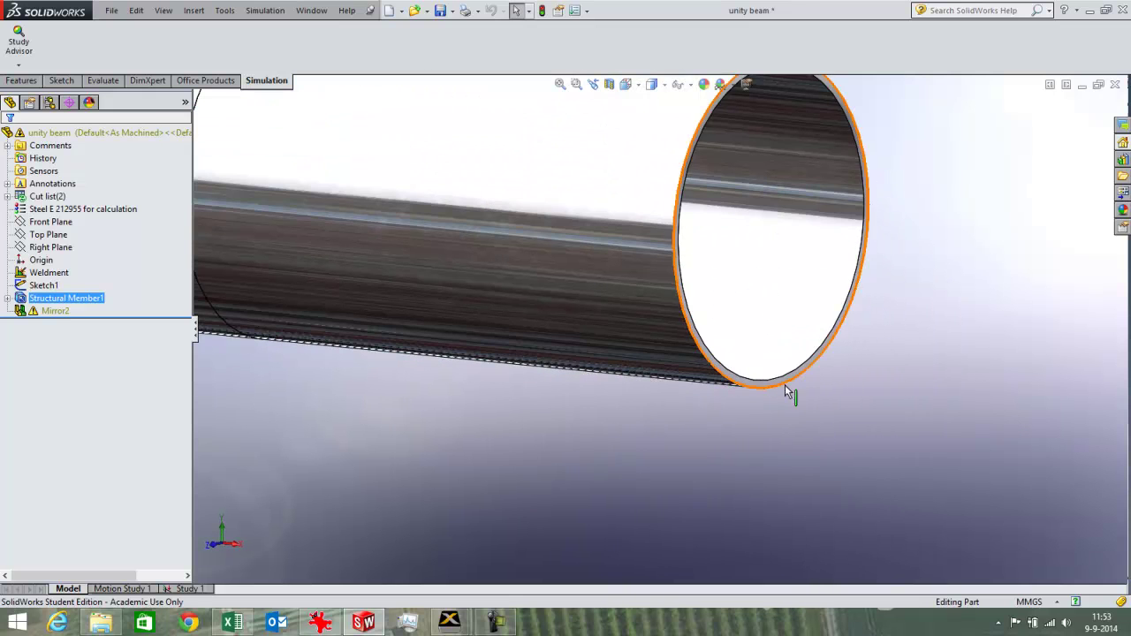
left_click(775, 383)
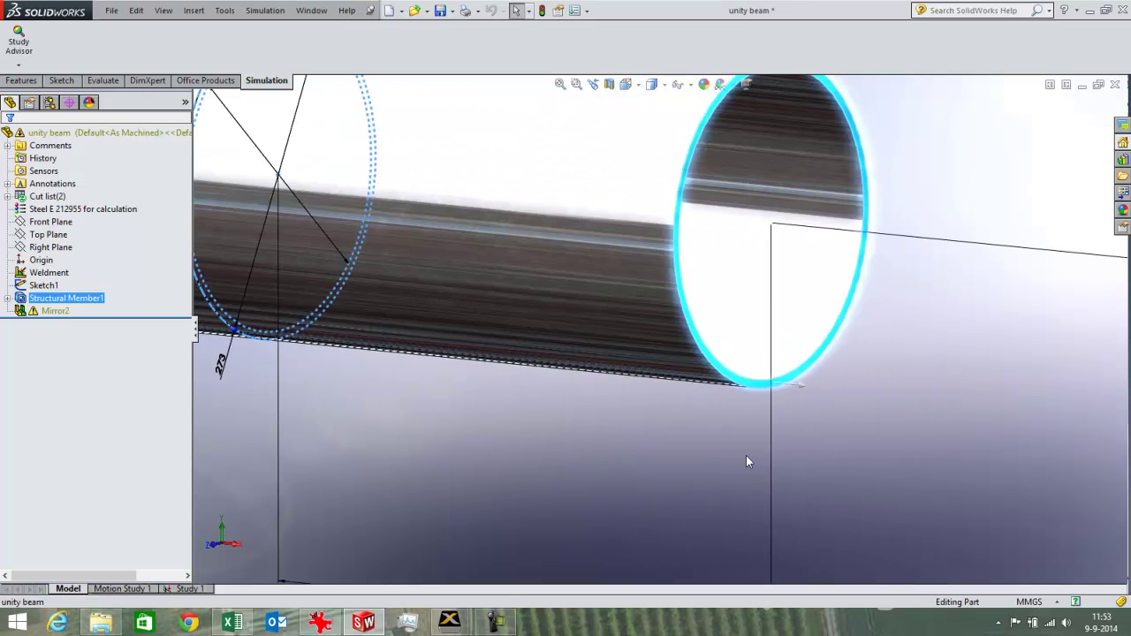
Show Section Properties of the end face and select the Lyy value 46958233.55 mm^4.
left_click(222, 10)
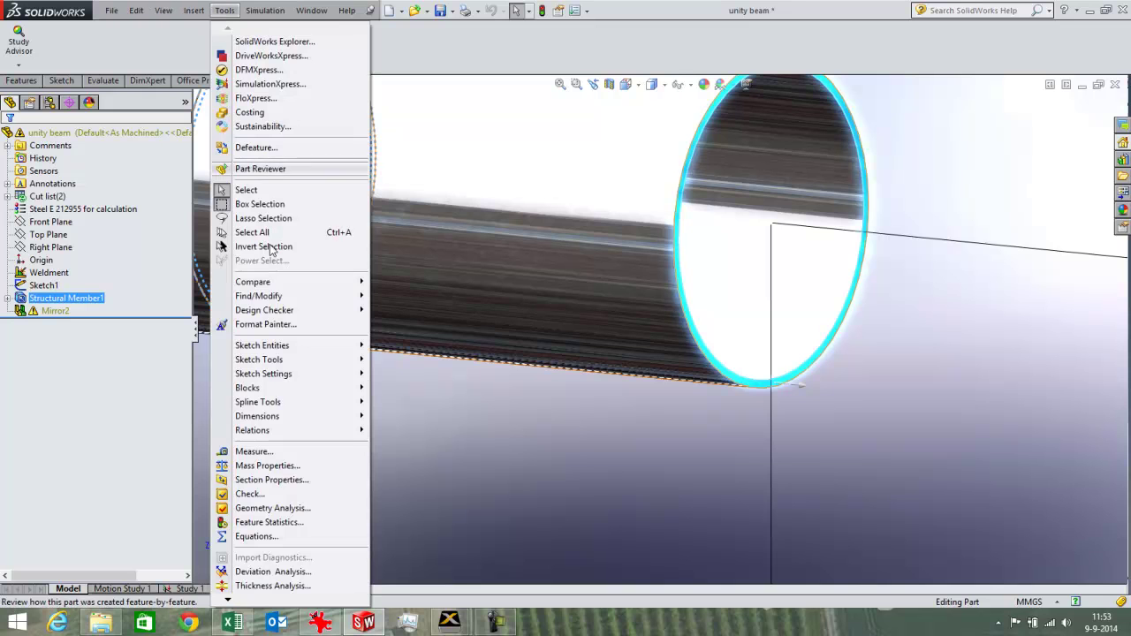
left_click(275, 480)
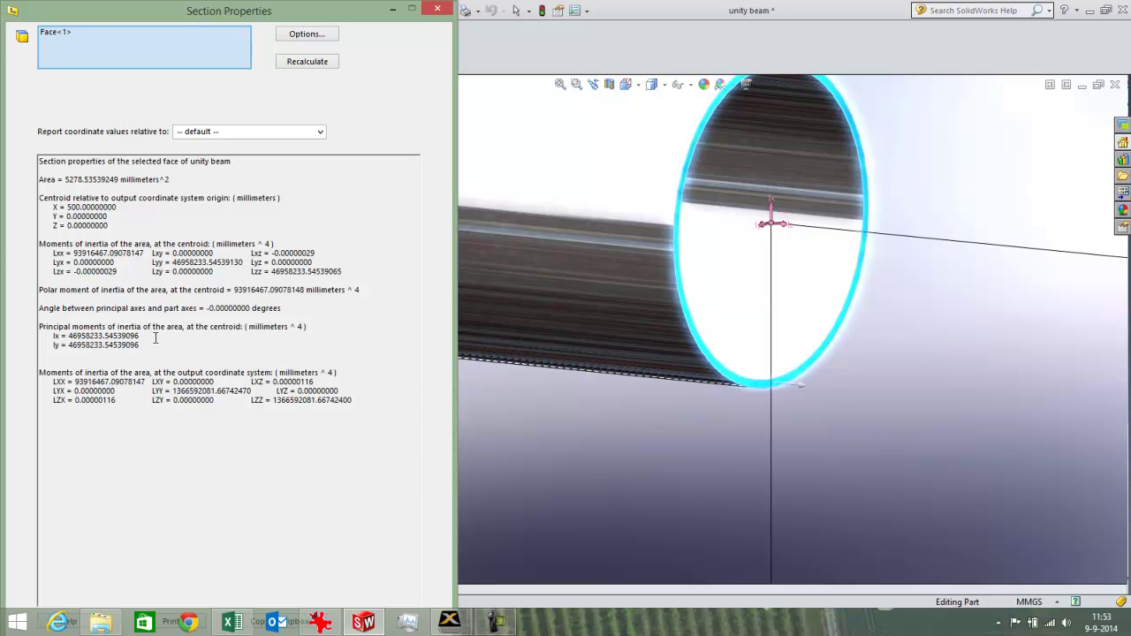
left_click_drag(174, 262, 244, 263)
mouse_move(248, 626)
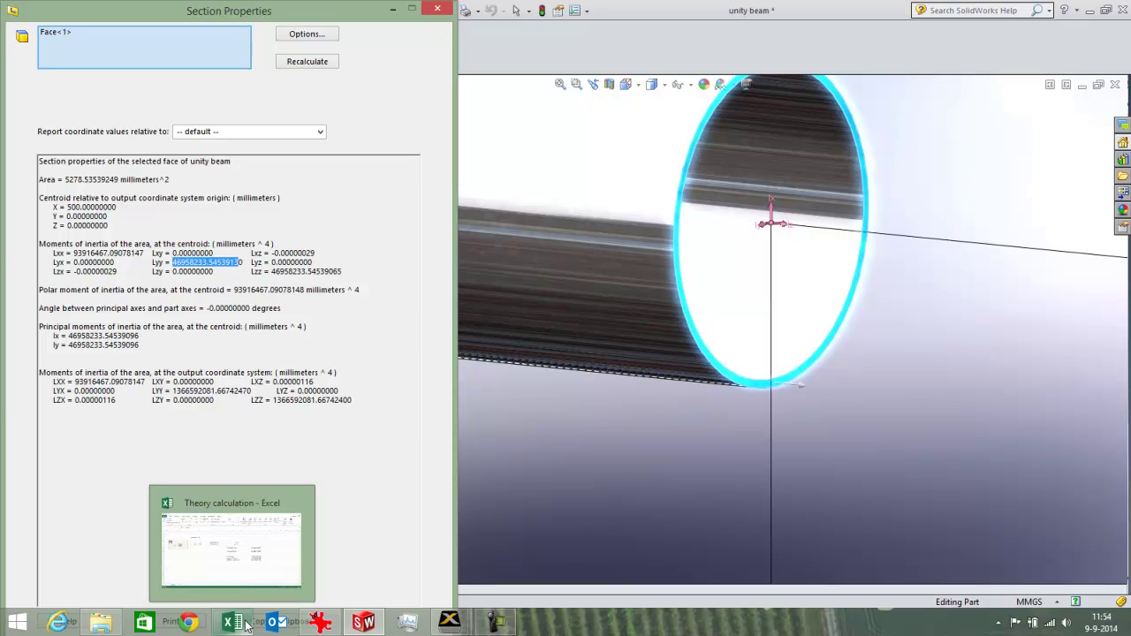
Compare the Excel Theory sheet and deflection formula table, then return to SolidWorks' Section Properties.
left_click(248, 566)
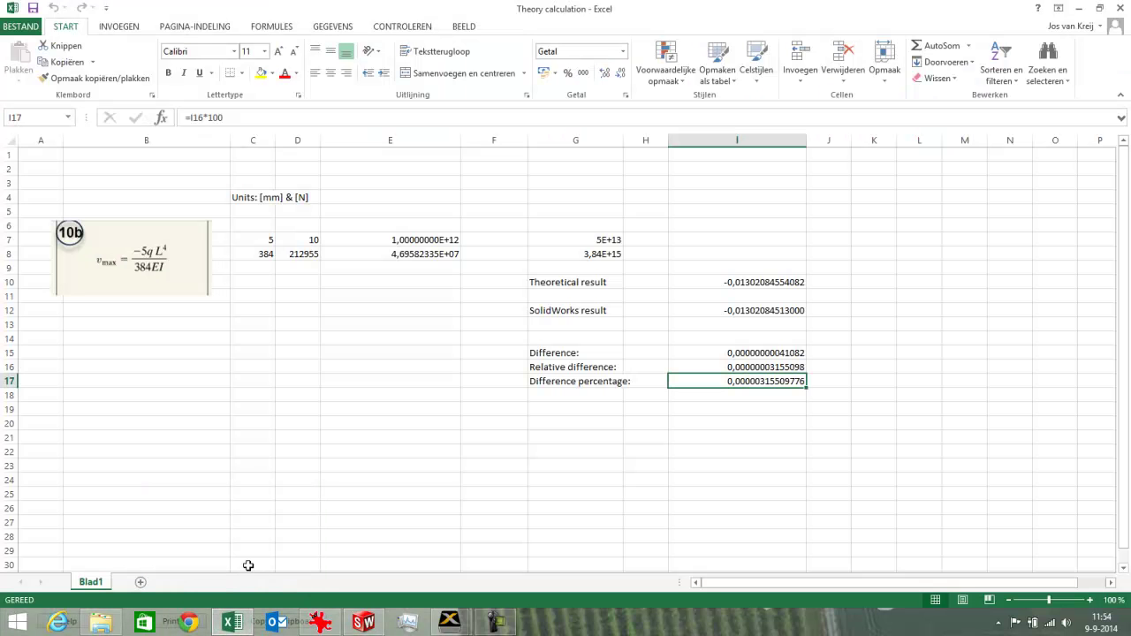
left_click(301, 411)
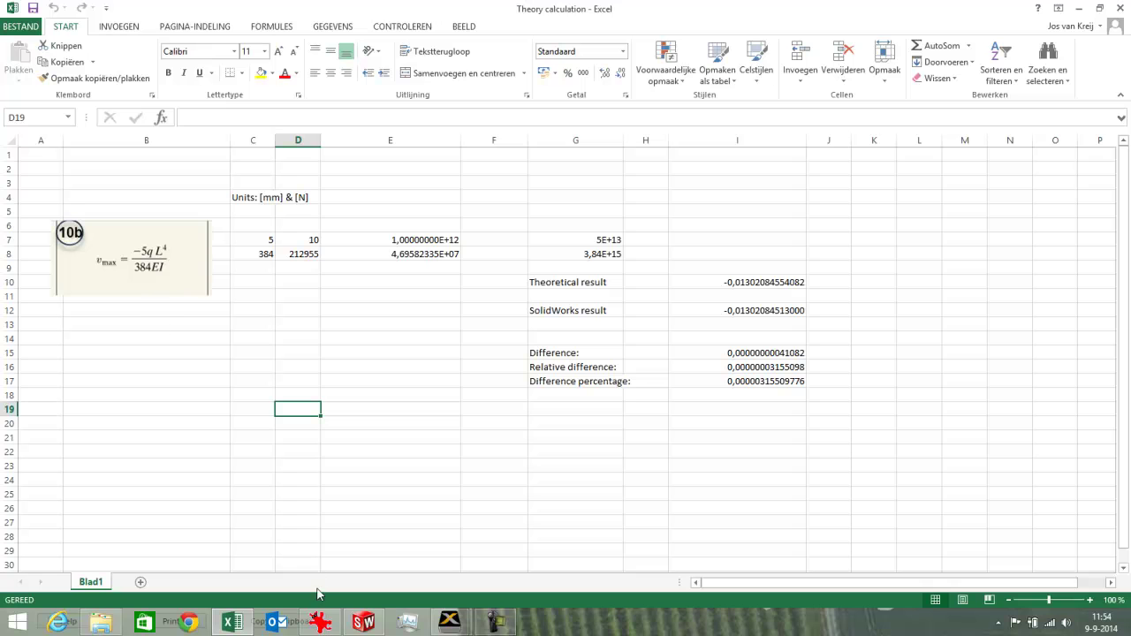
mouse_move(320, 625)
left_click(296, 544)
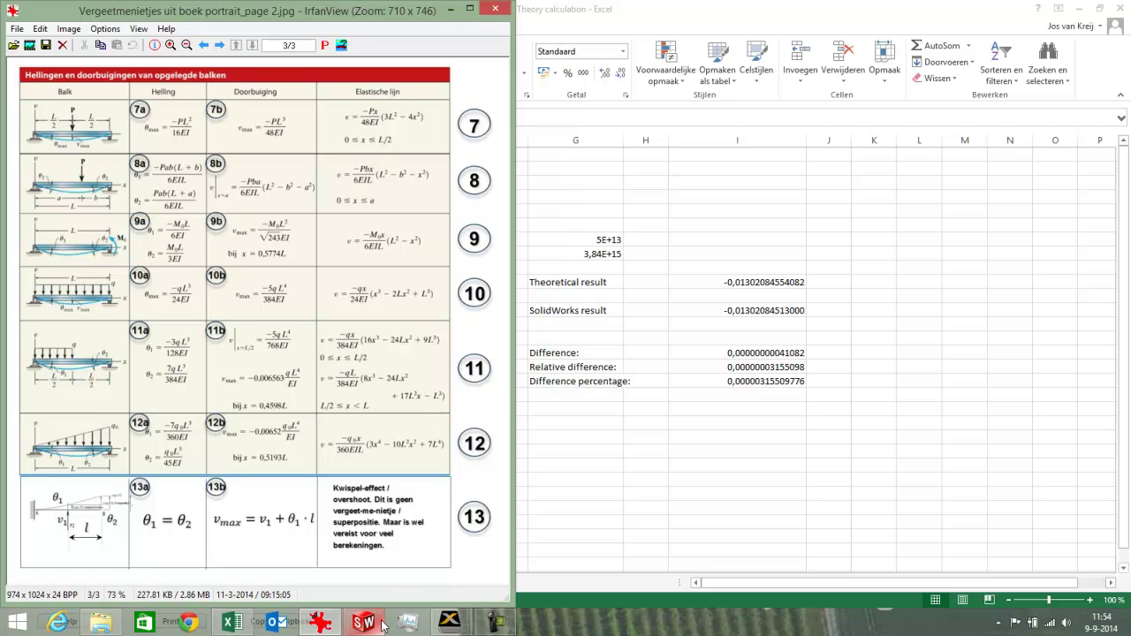
mouse_move(364, 621)
left_click(381, 567)
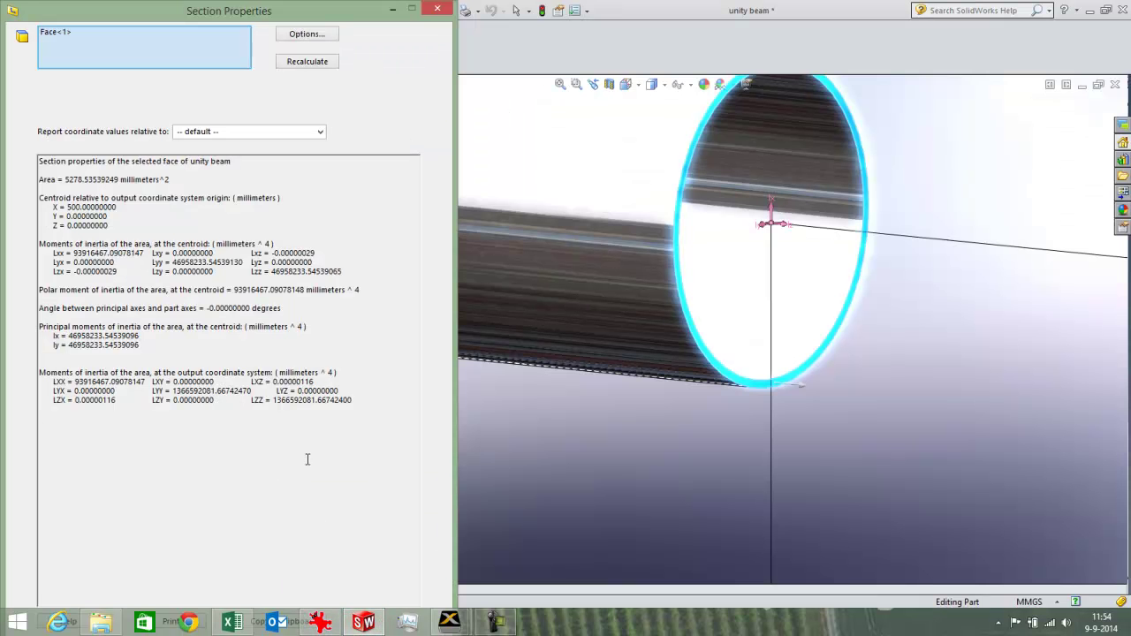
left_click(437, 10)
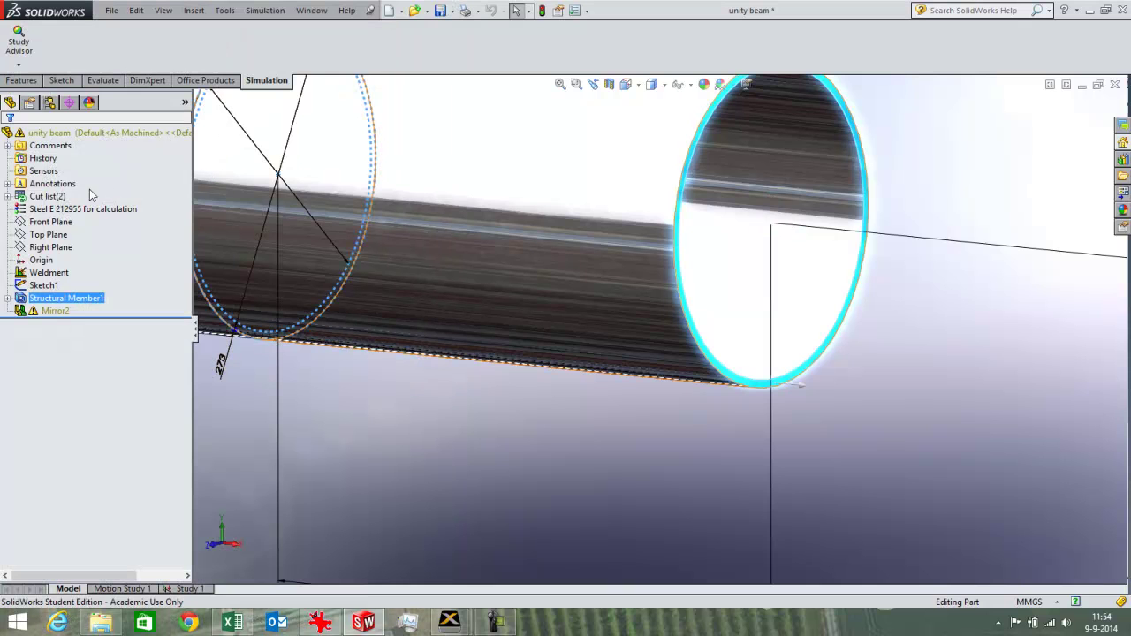
right_click(54, 210)
left_click(99, 215)
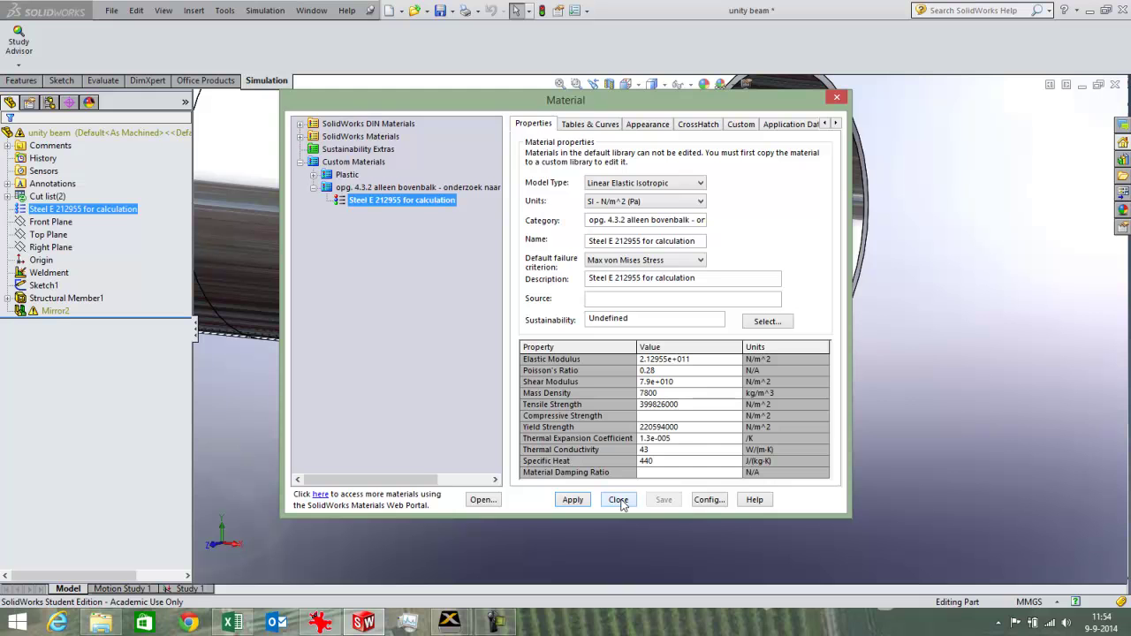
left_click(618, 500)
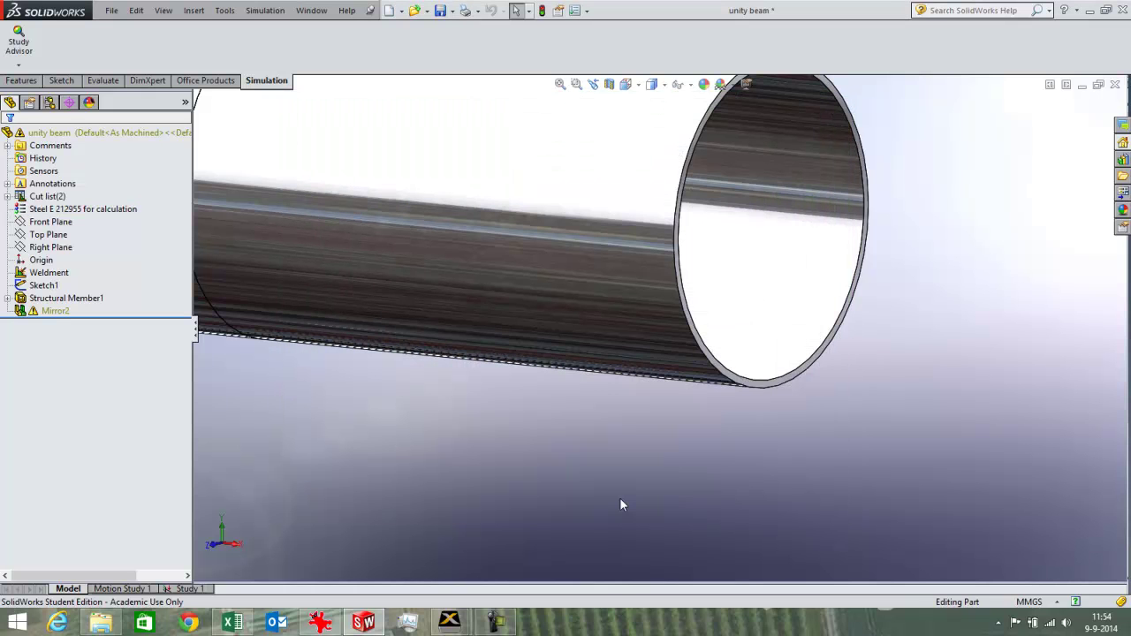
Open the Reference Geometry-1 fixture on Joint<3, 1> and Joint<1, 1> and inspect both beam ends.
left_click(183, 591)
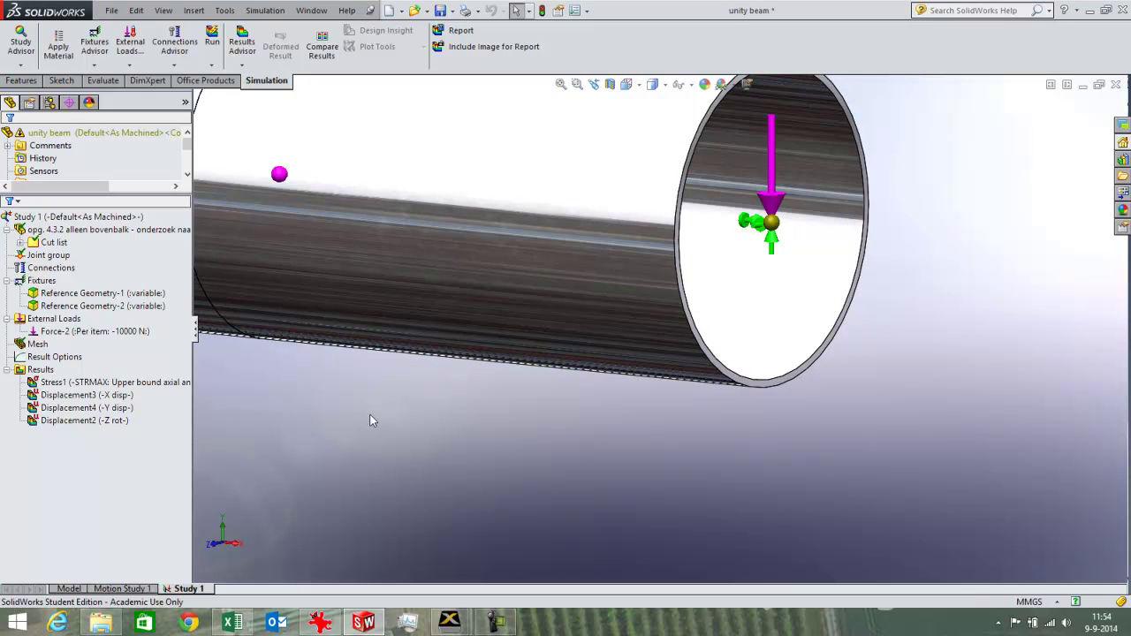
scroll(392, 415, "up", 4)
left_click(119, 295)
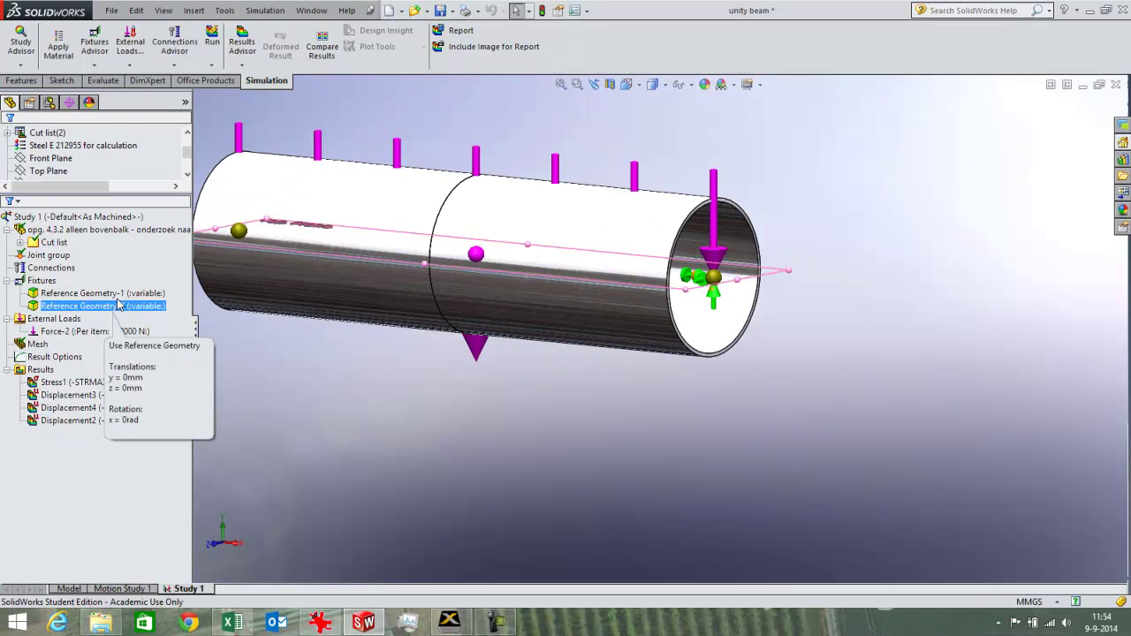
right_click(119, 295)
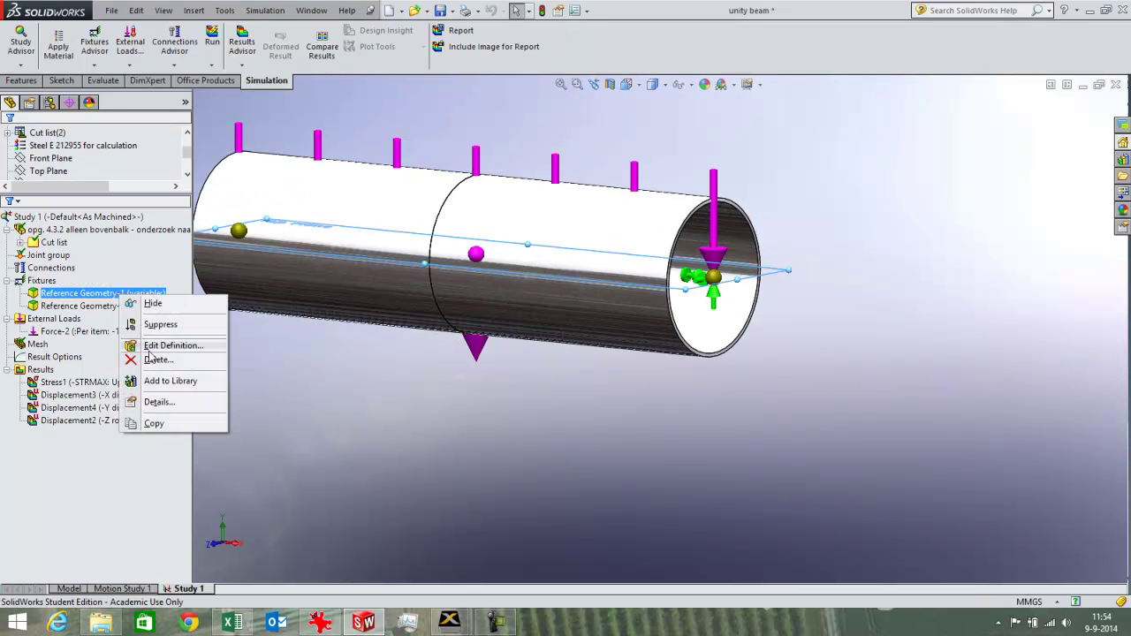
left_click(161, 346)
middle_click_drag(451, 394, 397, 409)
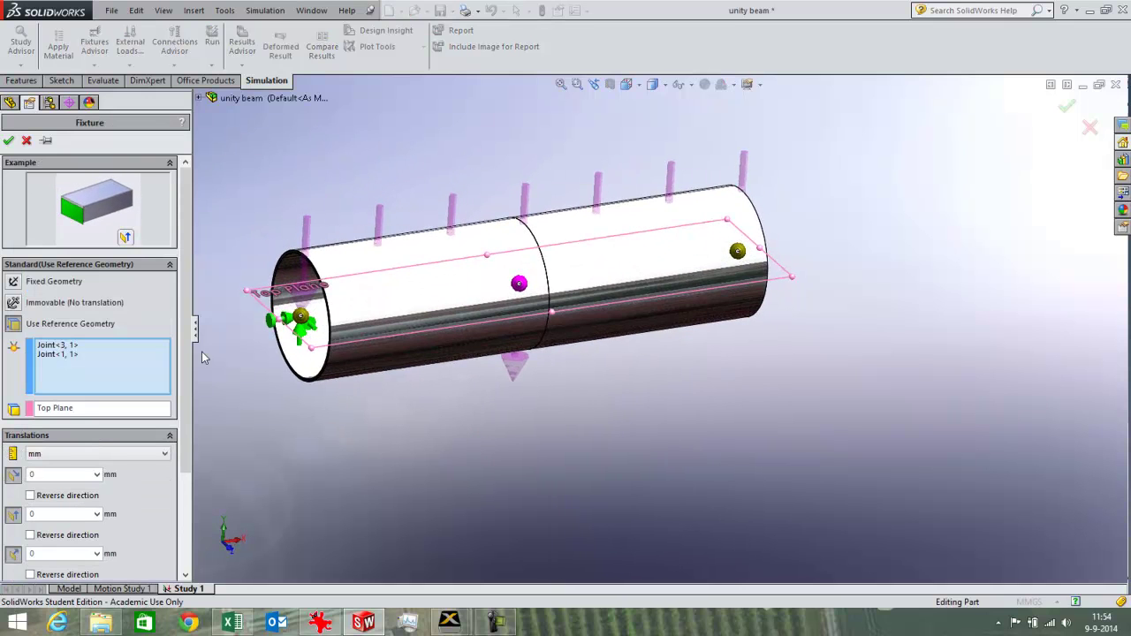
scroll(175, 484, "down", 3)
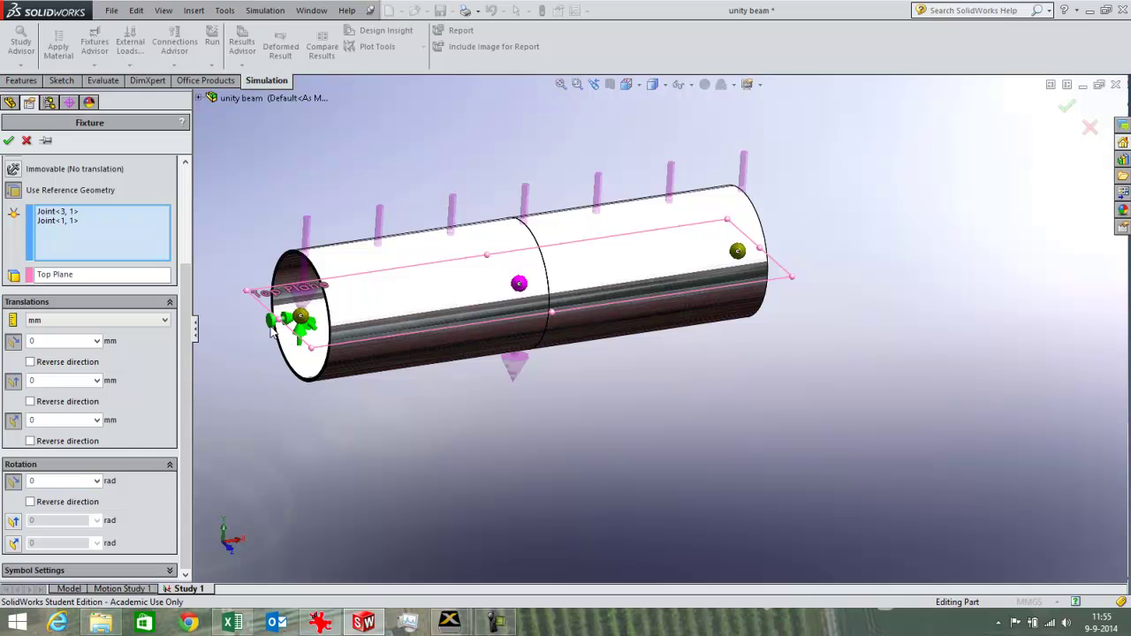
scroll(272, 329, "down", 2)
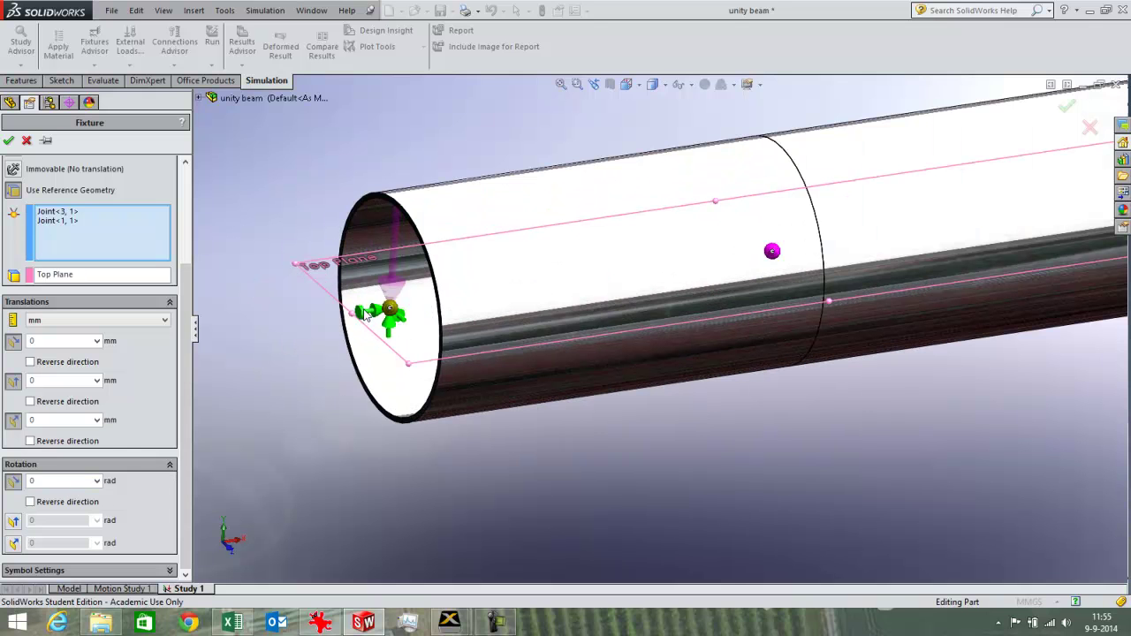
scroll(362, 320, "down", 2)
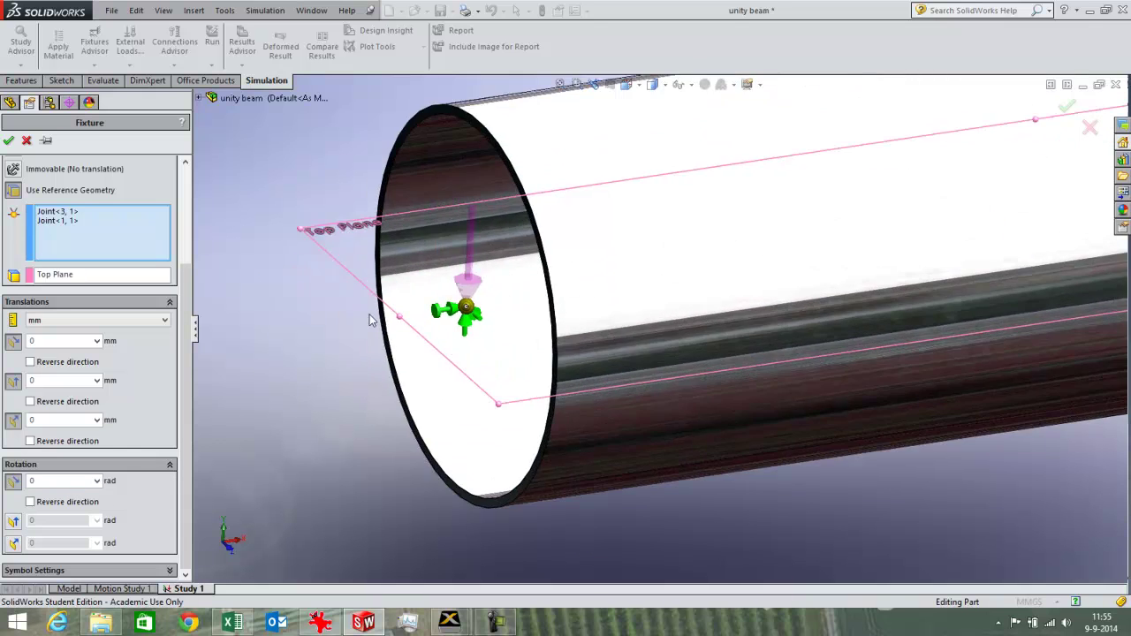
scroll(441, 318, "up", 5)
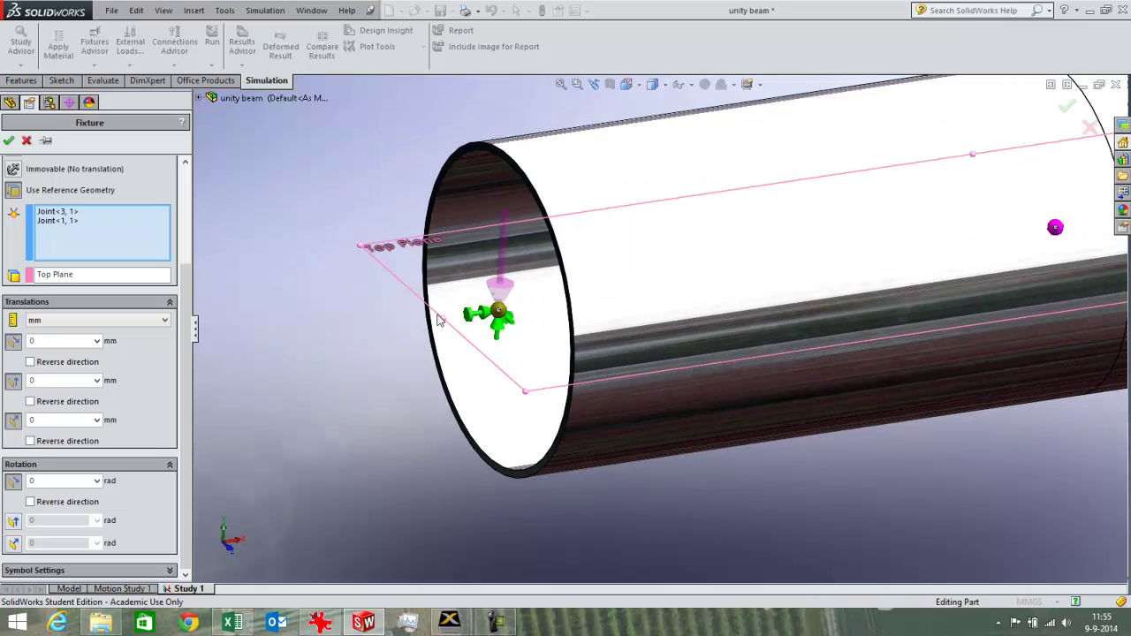
middle_click_drag(606, 386, 273, 361)
Accept Reference Geometry-1, then edit Reference Geometry-2 to free translation along plane direction 1.
left_click(28, 142)
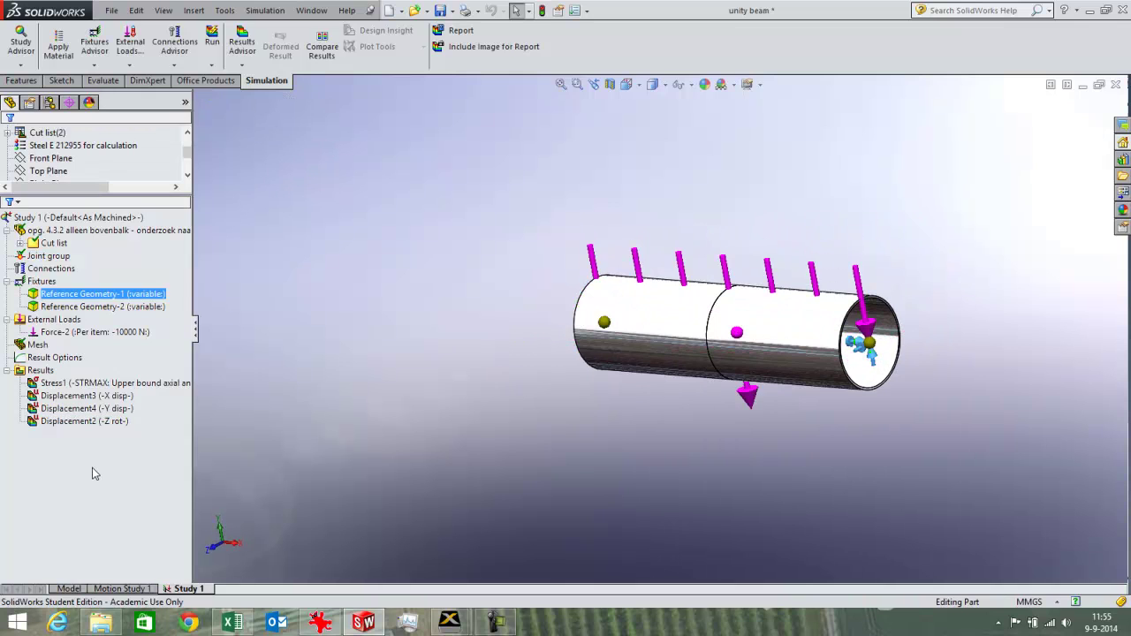
right_click(107, 311)
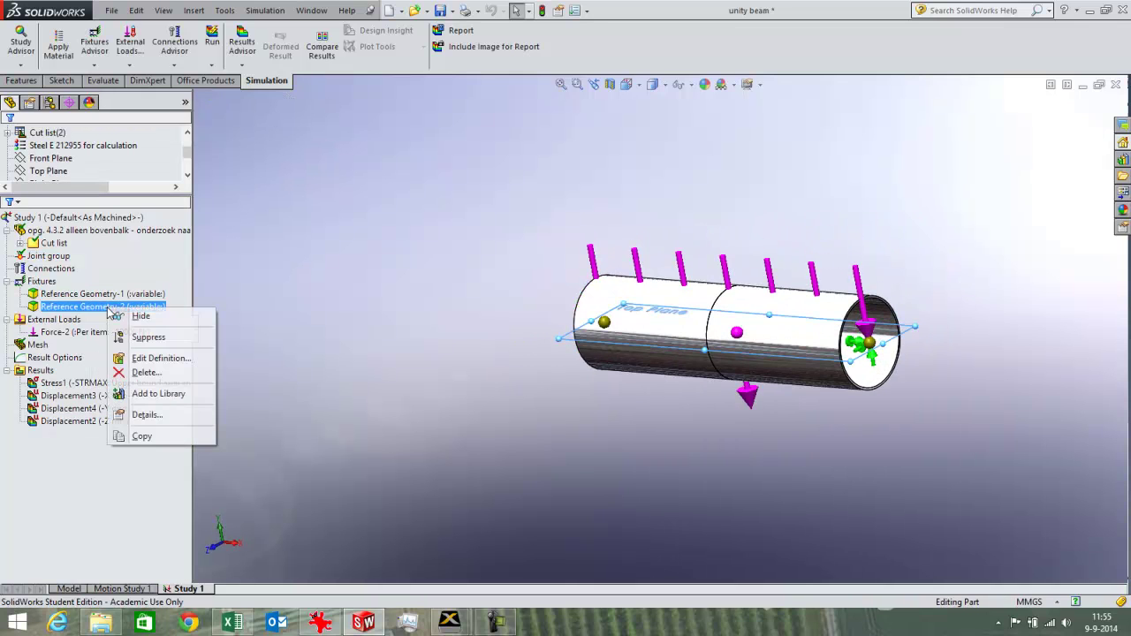
left_click(131, 361)
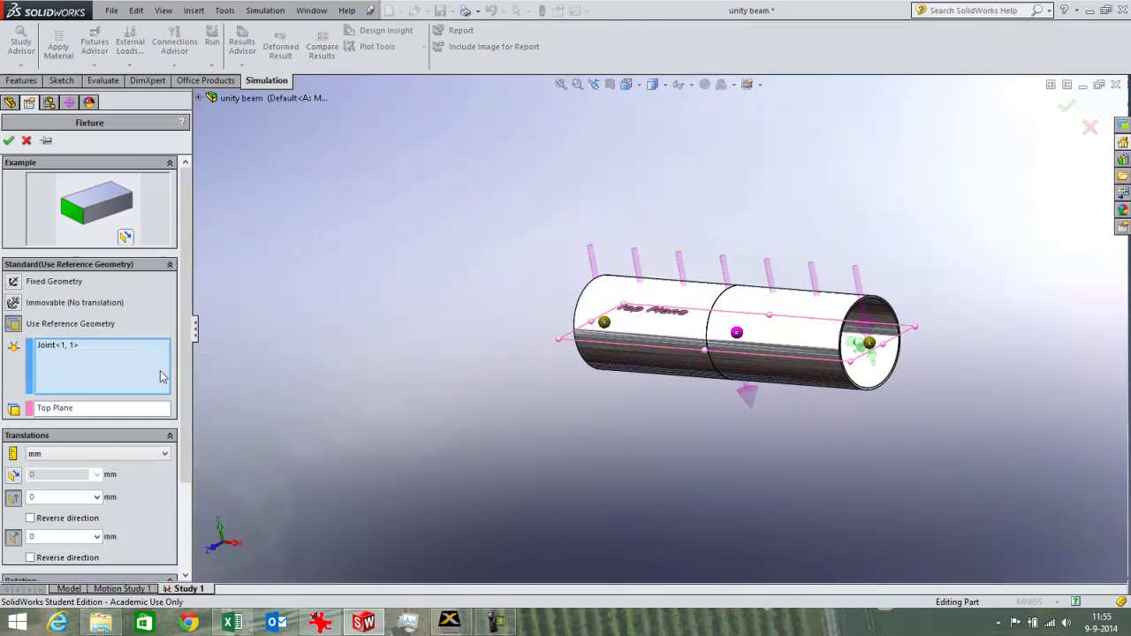
scroll(181, 408, "down", 3)
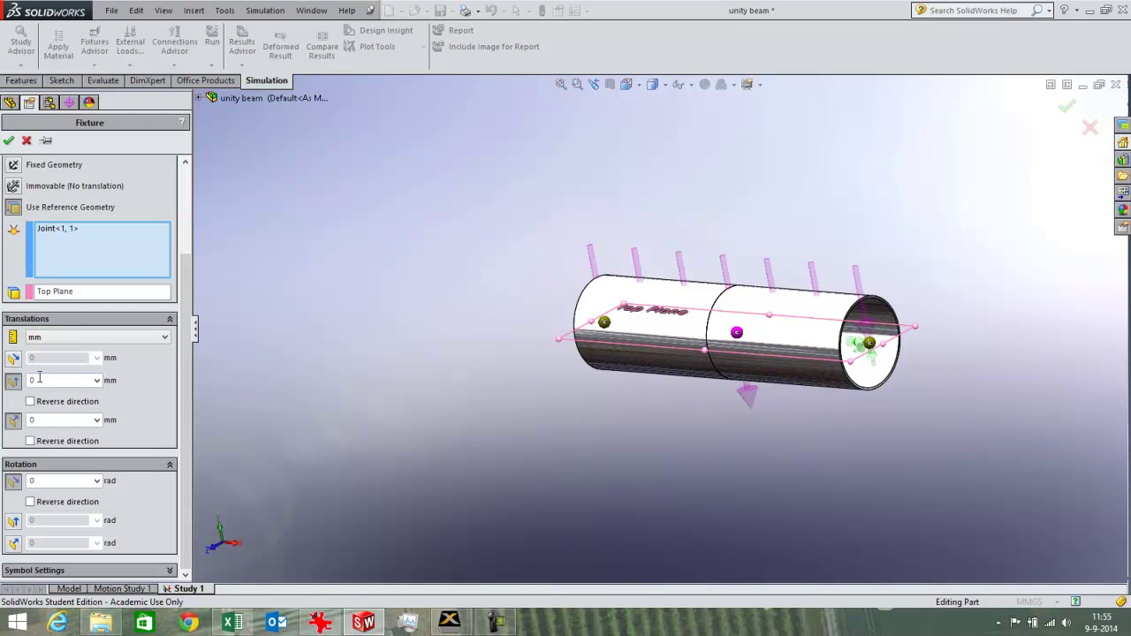
middle_click_drag(888, 353, 921, 348)
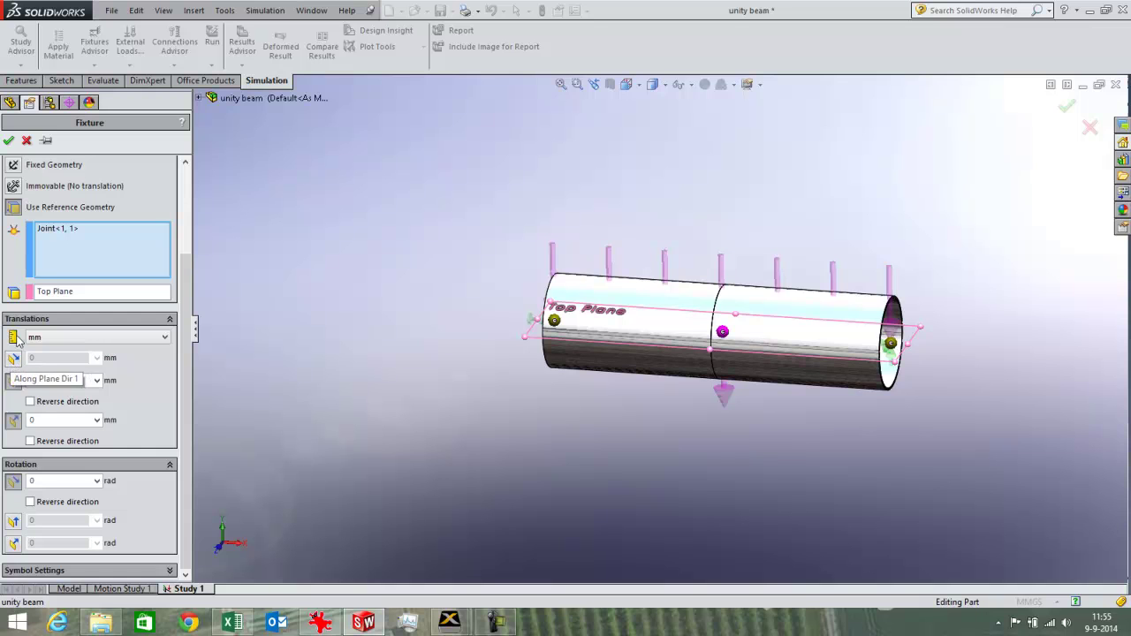
left_click(7, 362)
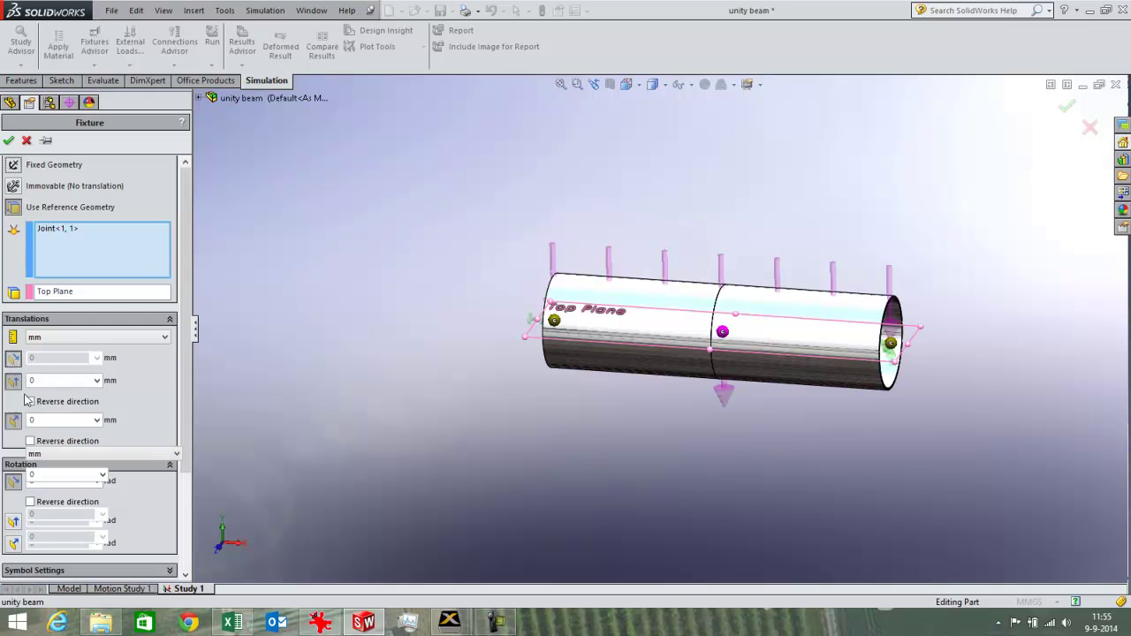
left_click(14, 477)
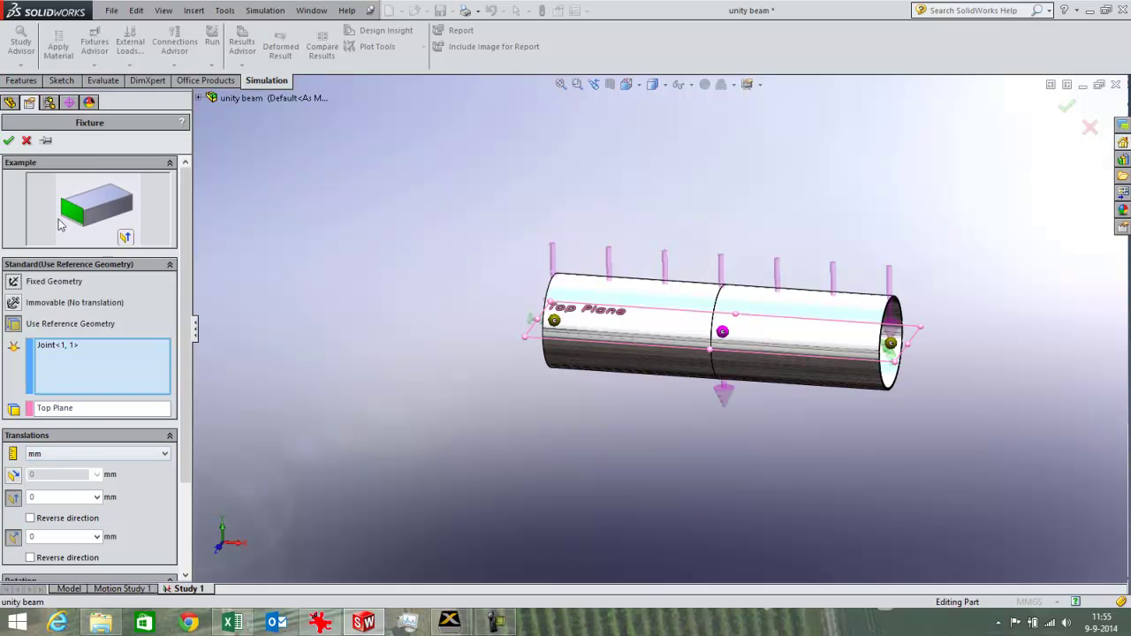
left_click(9, 141)
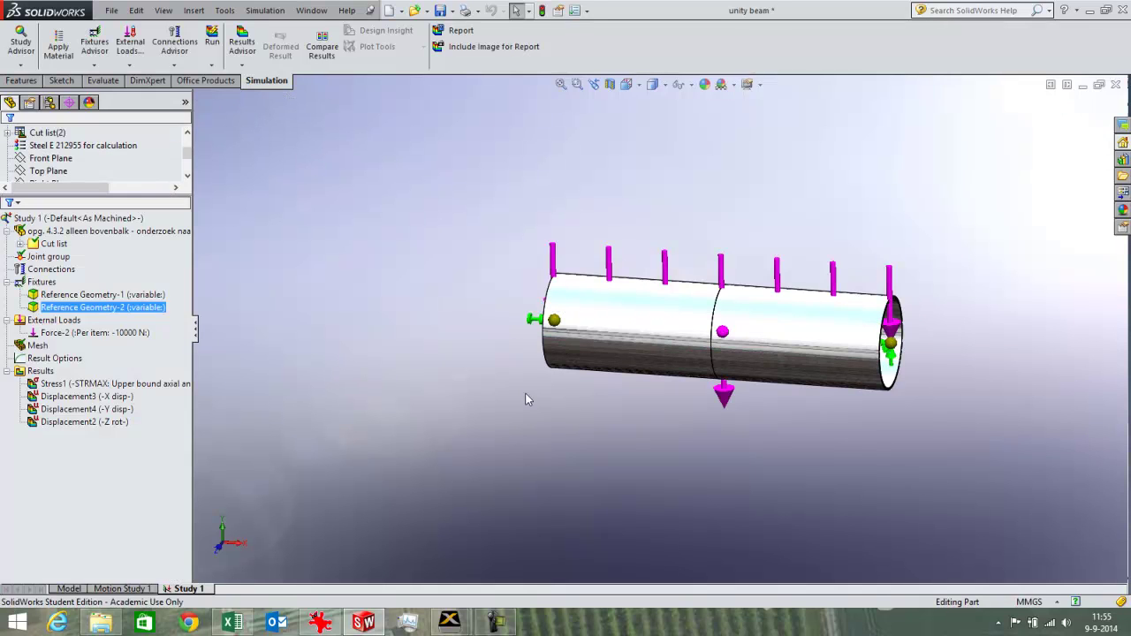
middle_click_drag(526, 395, 754, 429)
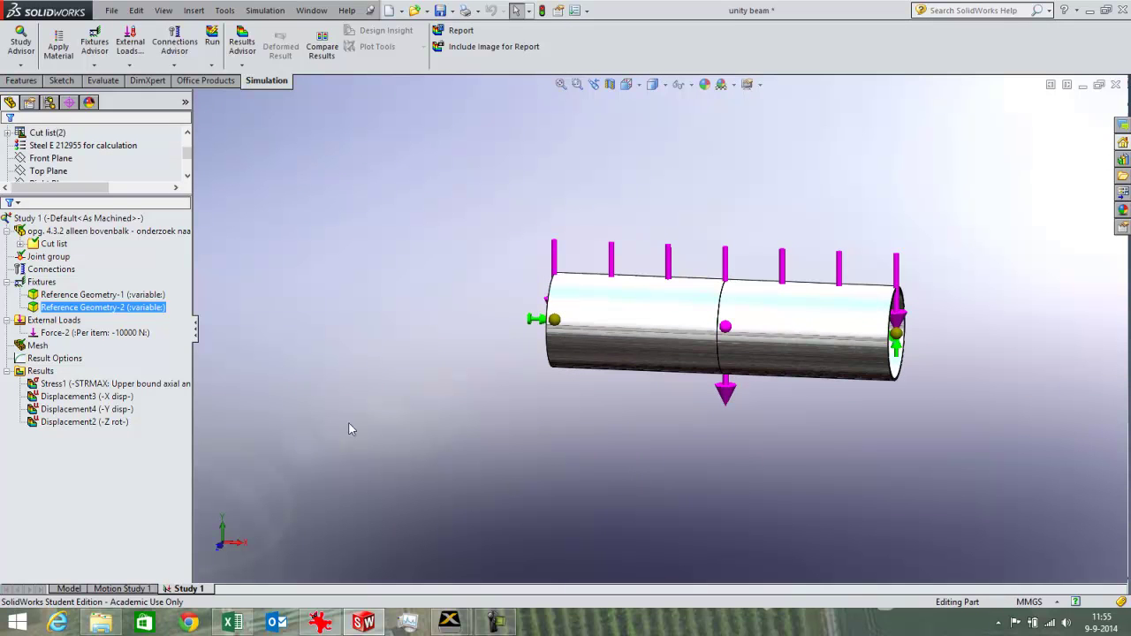
left_click(134, 338)
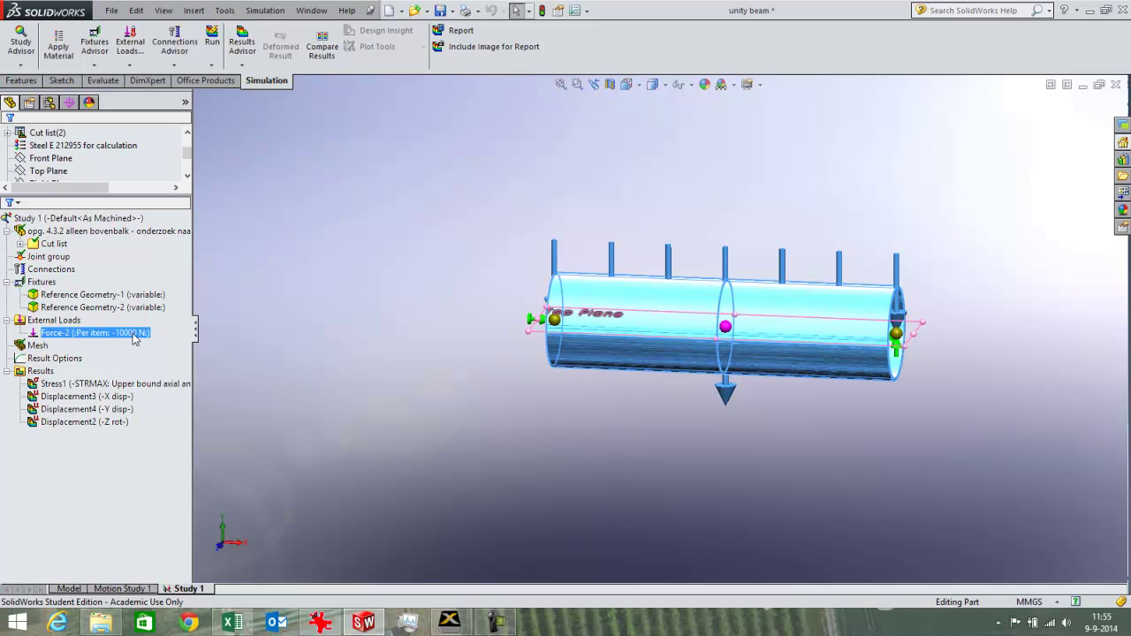
right_click(135, 339)
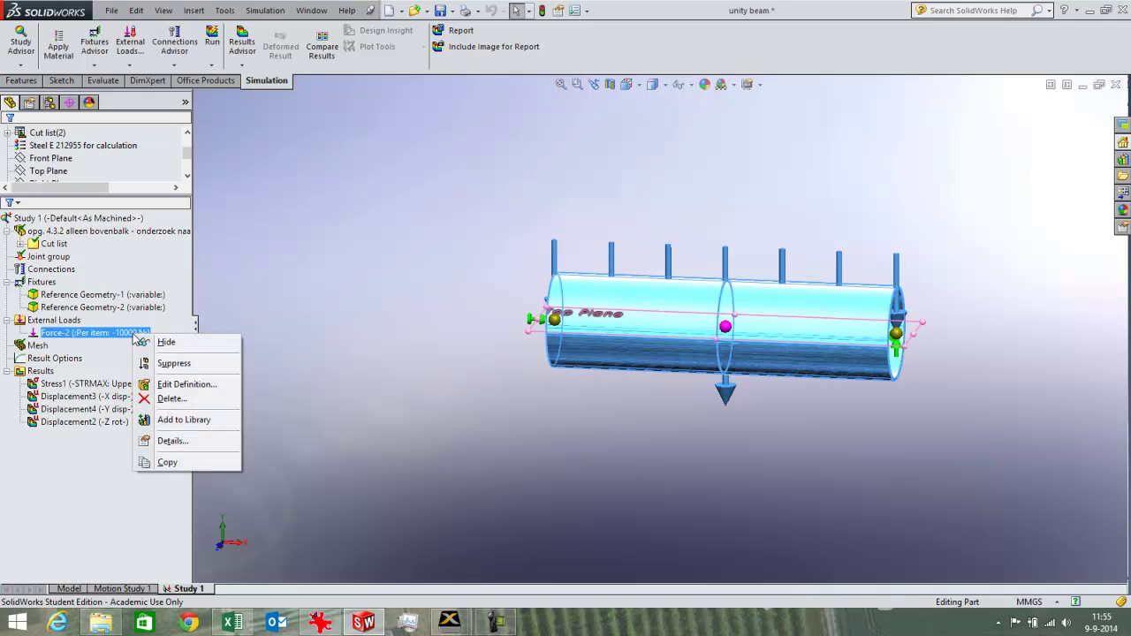
left_click(184, 386)
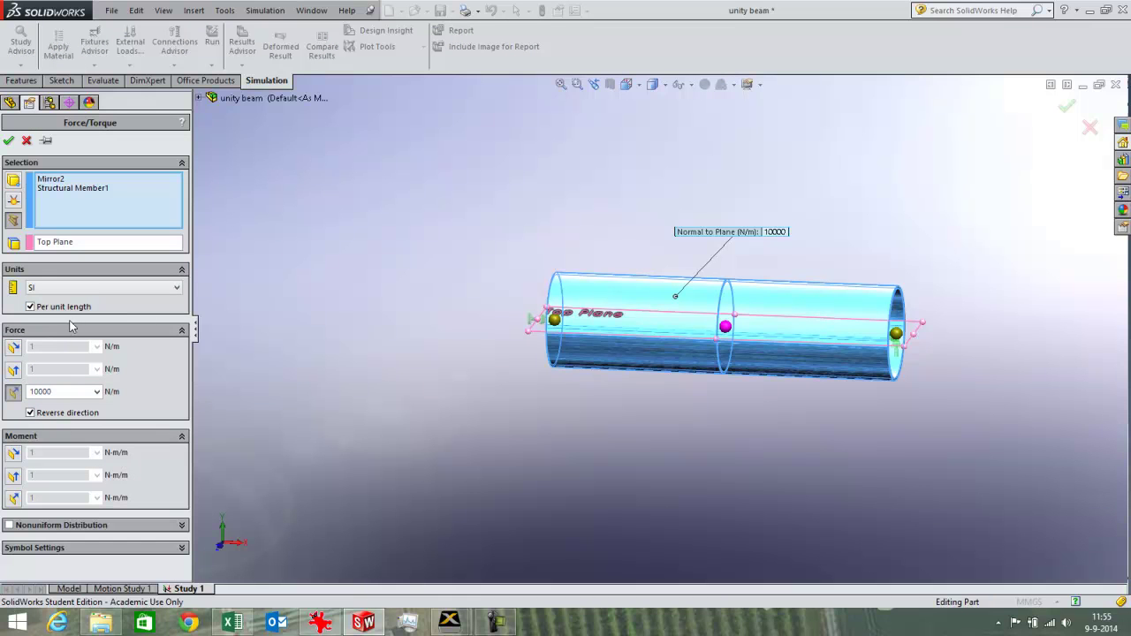
left_click(99, 295)
left_click(99, 299)
left_click(8, 141)
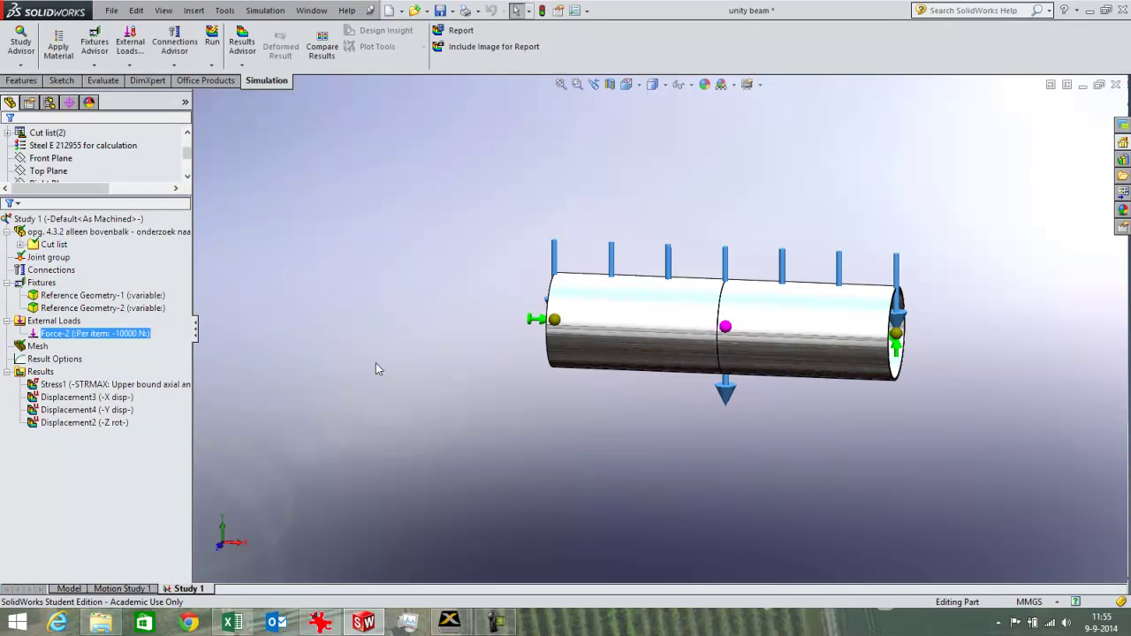
Run Study 1, producing a stress plot peaking at 3,633,548 N/m^2 at mid-span.
middle_click_drag(715, 426, 888, 440)
scroll(888, 440, "down", 2)
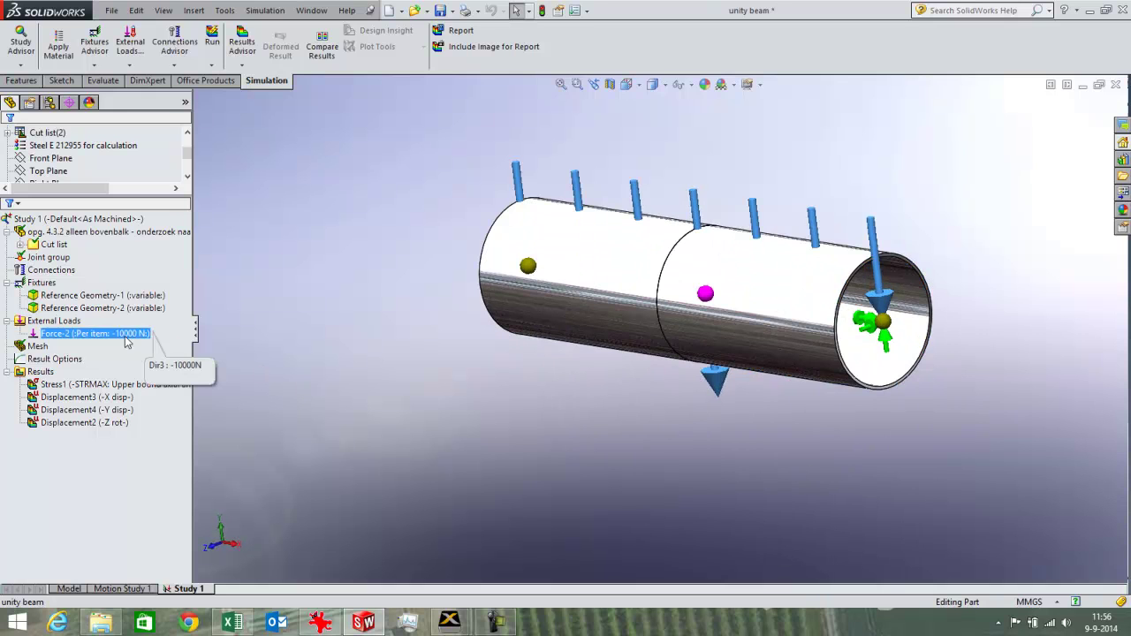
left_click(170, 423, "ctrl")
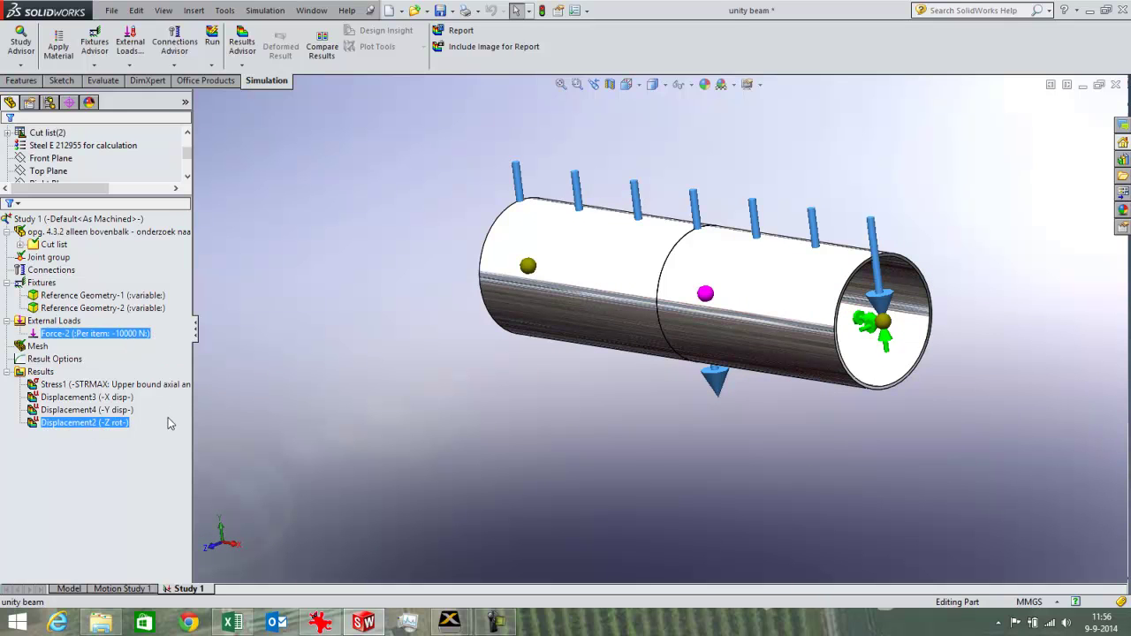
middle_click_drag(969, 463, 977, 517)
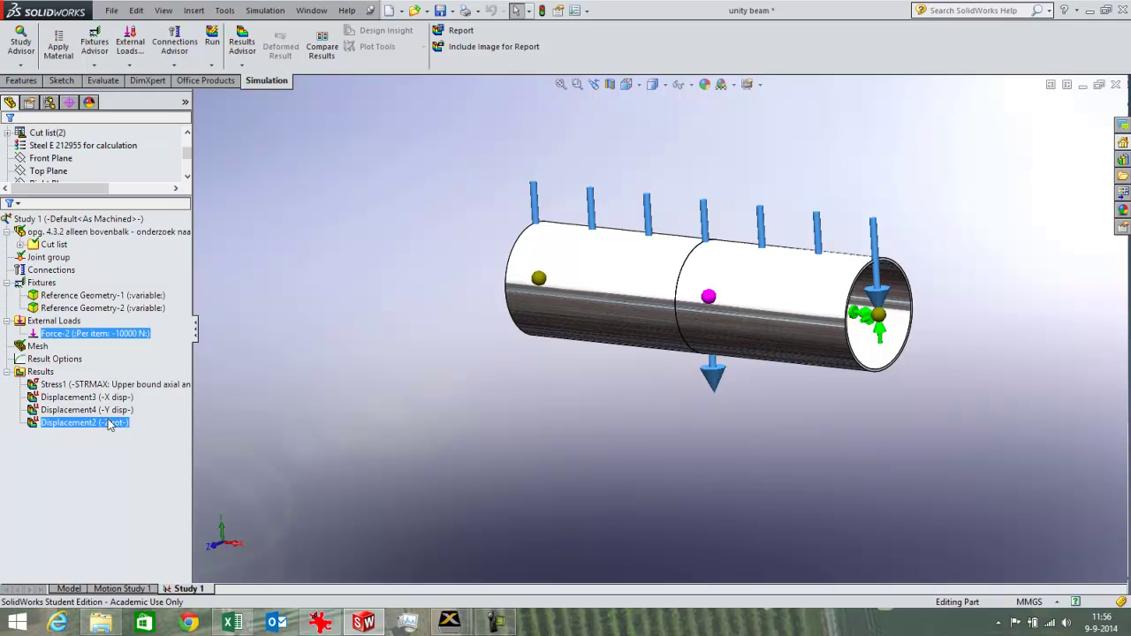
left_click(58, 221, "ctrl")
right_click(57, 221)
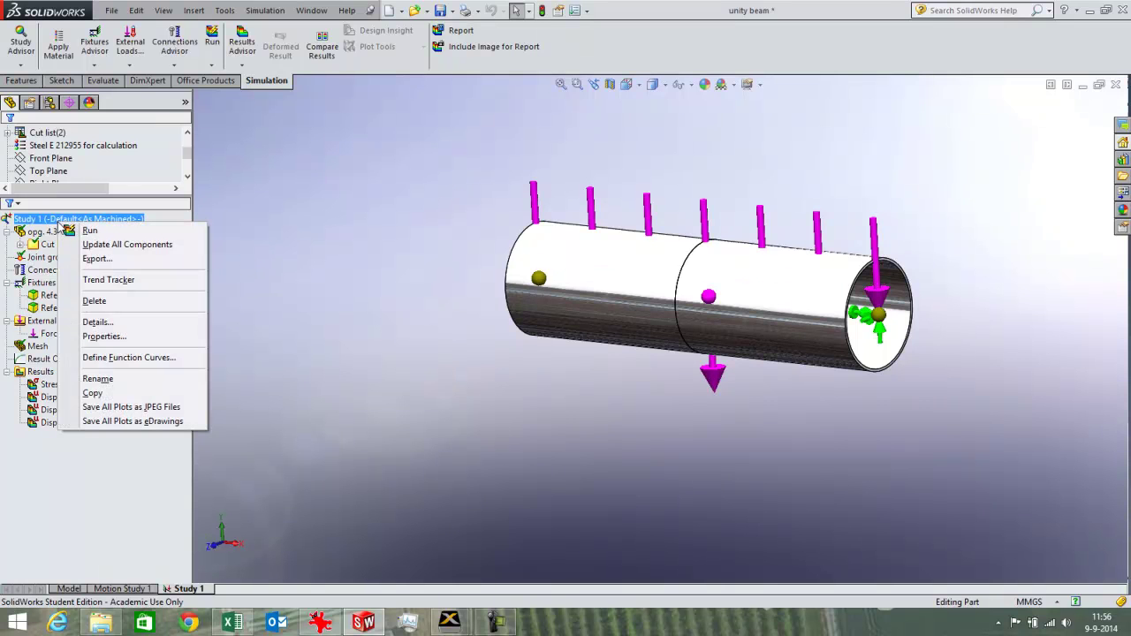
left_click(94, 232)
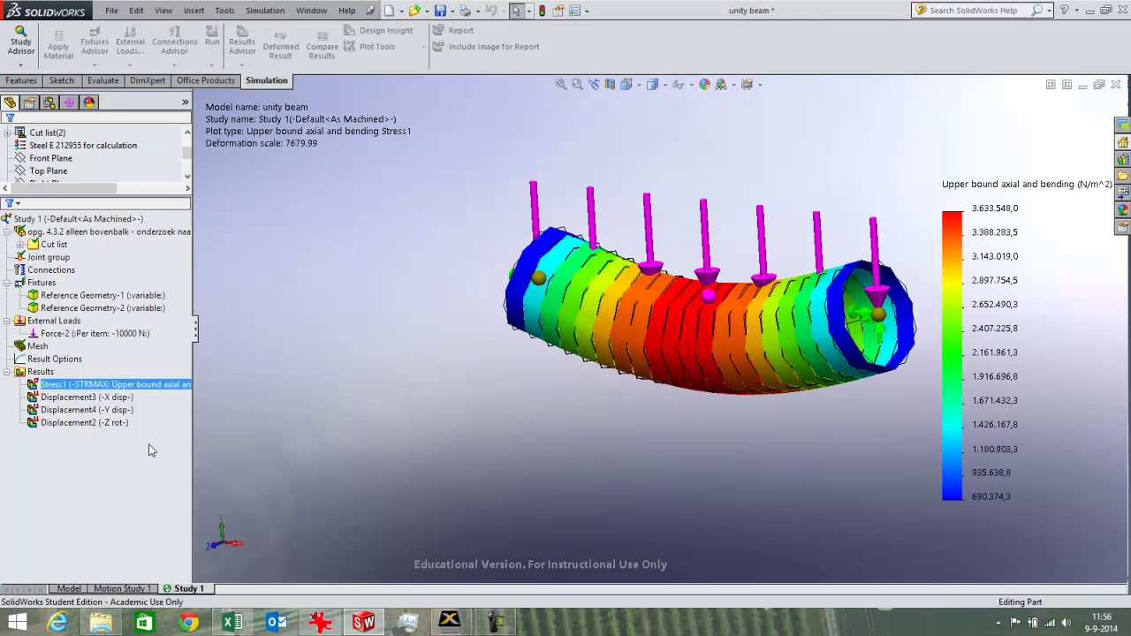
Display the Displacement4 (-Y disp-) plot, showing about -1.302e-002 mm deflection at mid-span.
left_click(122, 413)
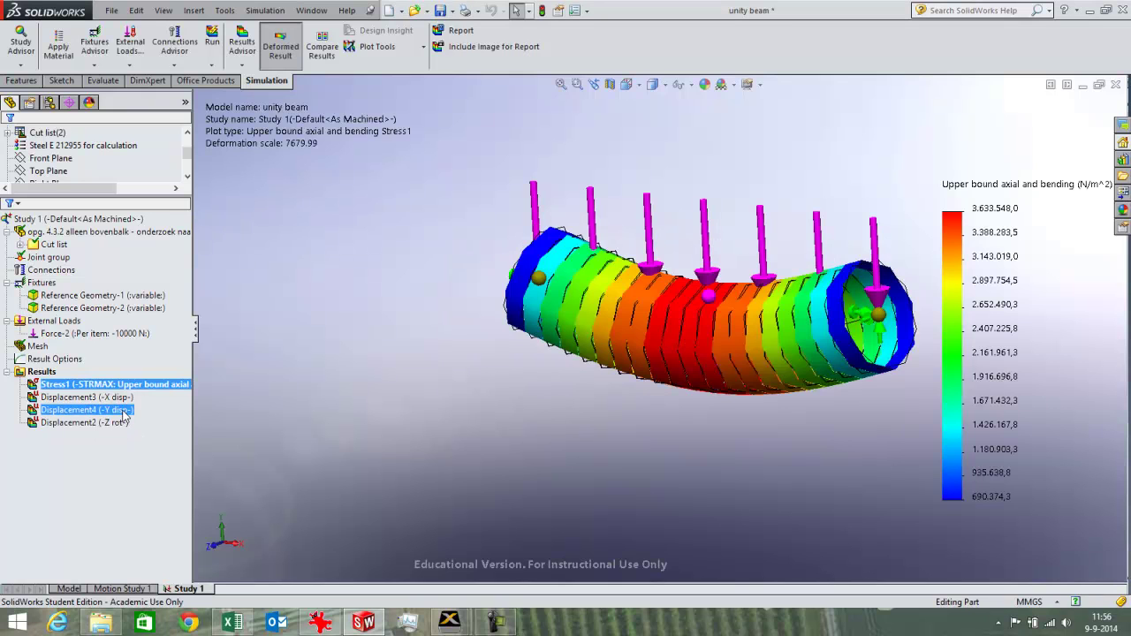
double_click(124, 413)
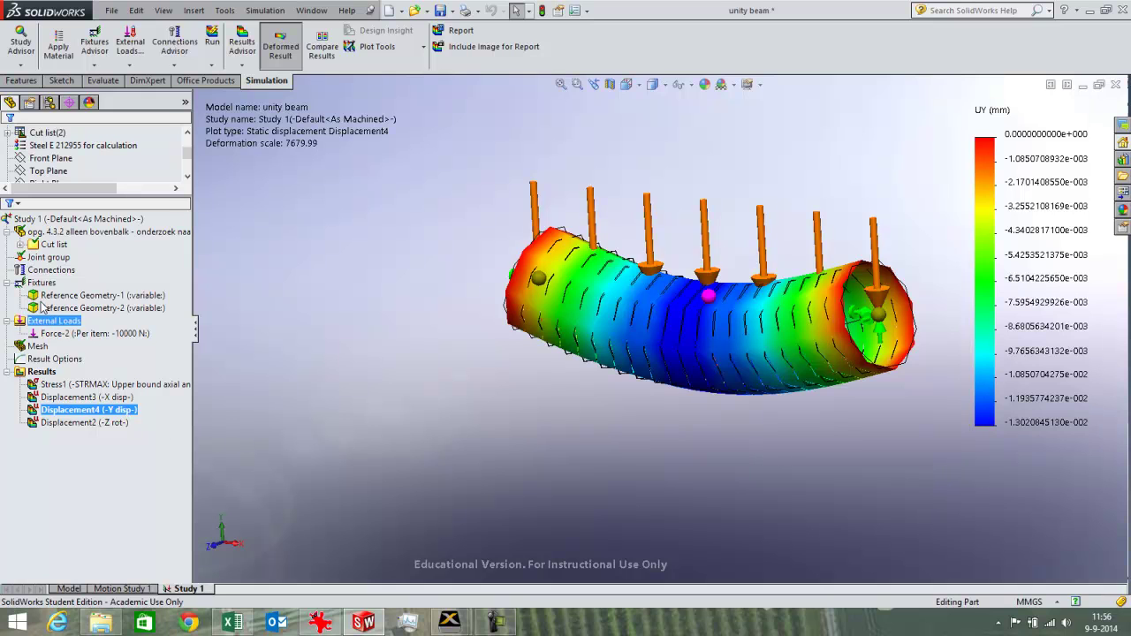
Reset the beam body's shear factors in both directions to the default 0.500465035.
left_click(16, 243)
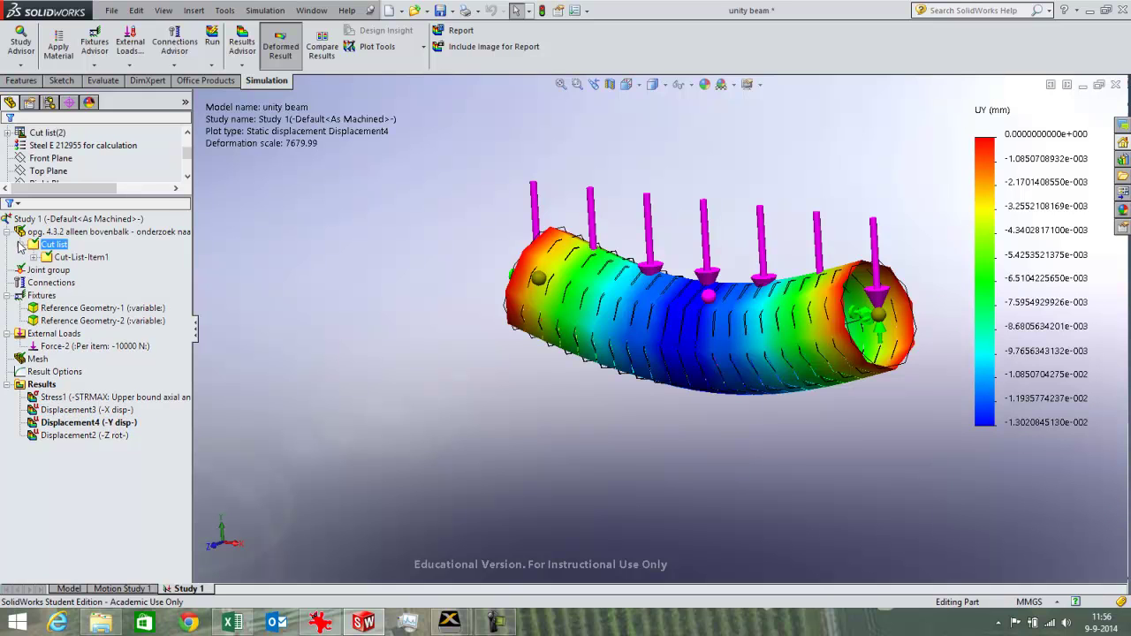
left_click(53, 256)
left_click(35, 258)
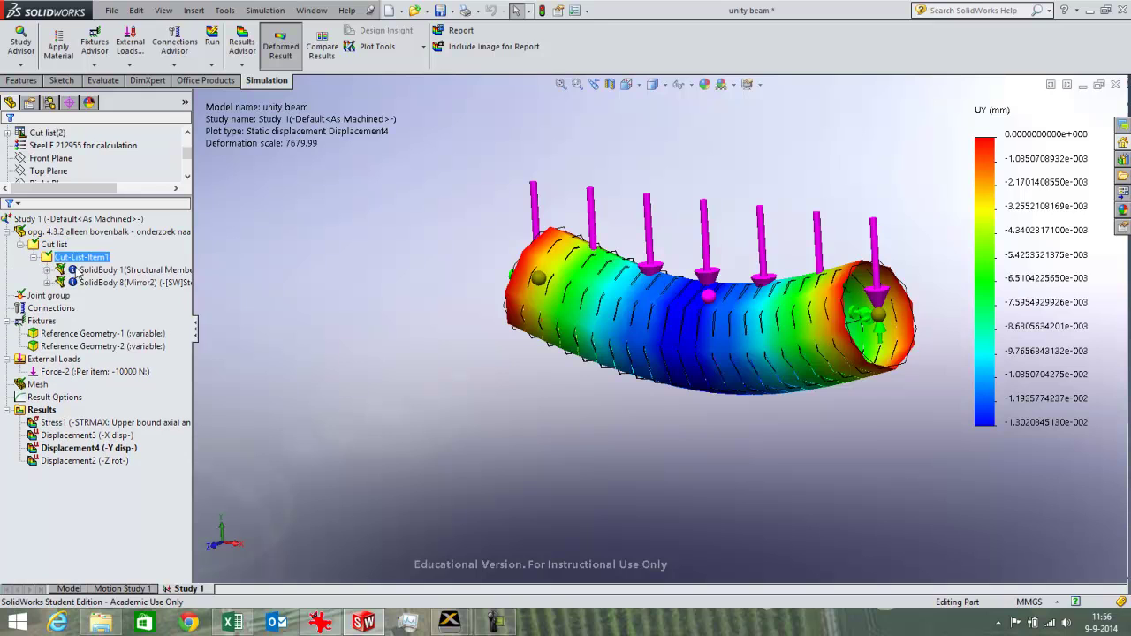
right_click(89, 269)
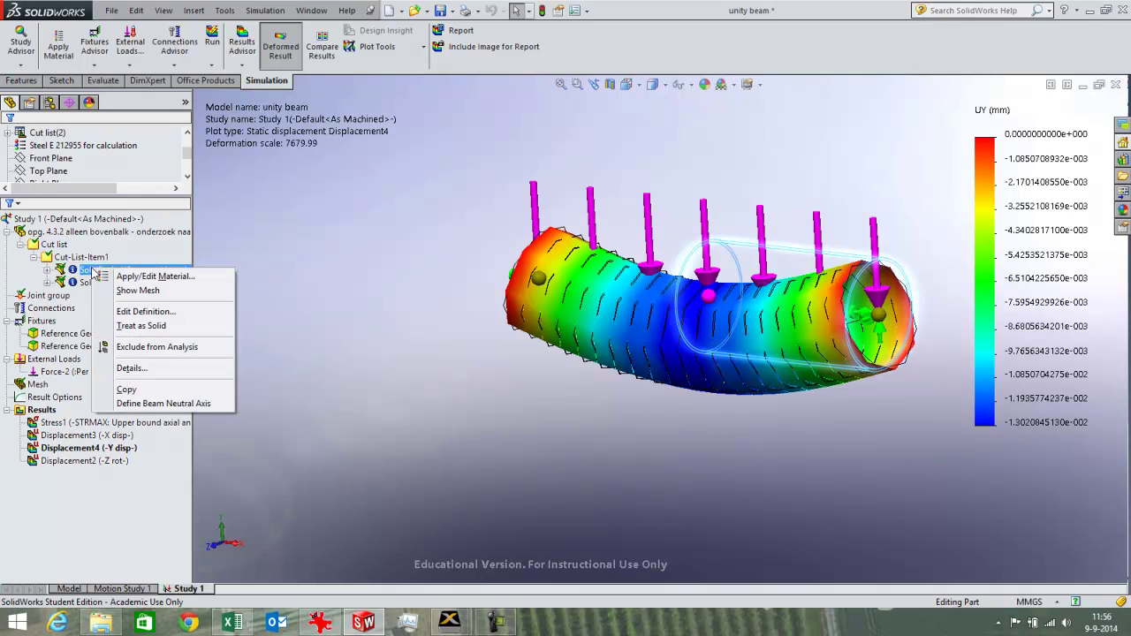
left_click(135, 312)
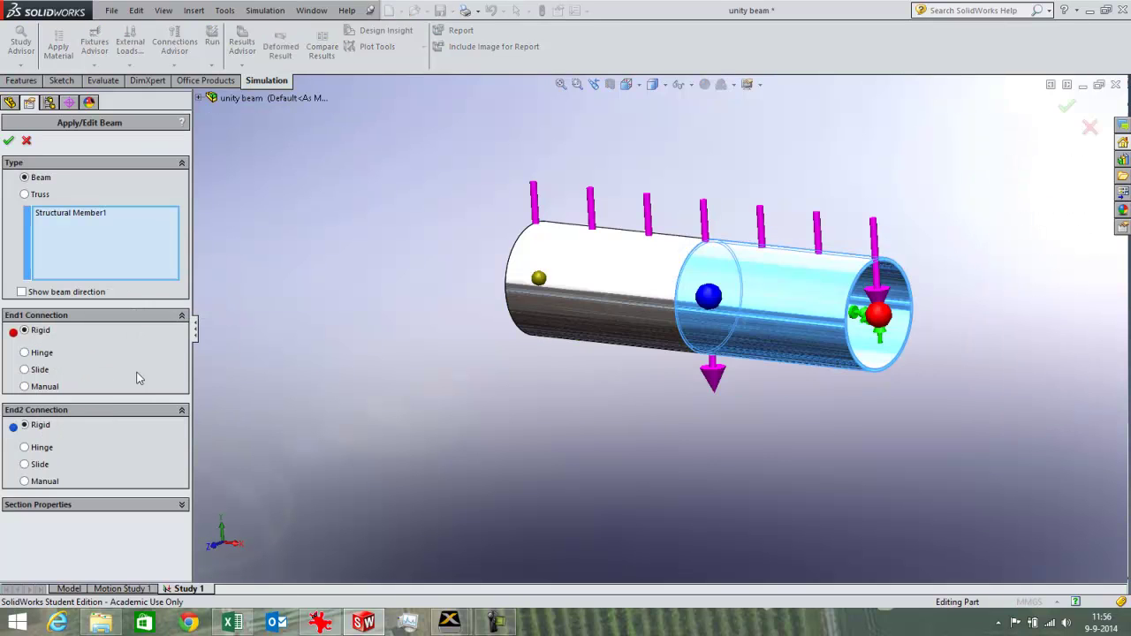
left_click(59, 508)
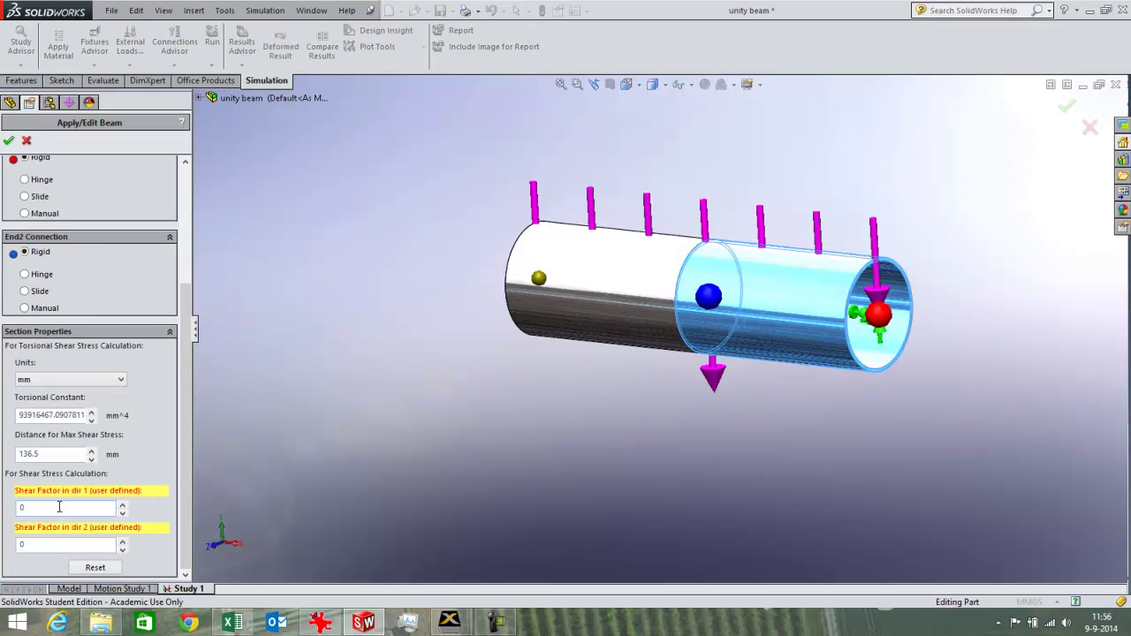
left_click(94, 568)
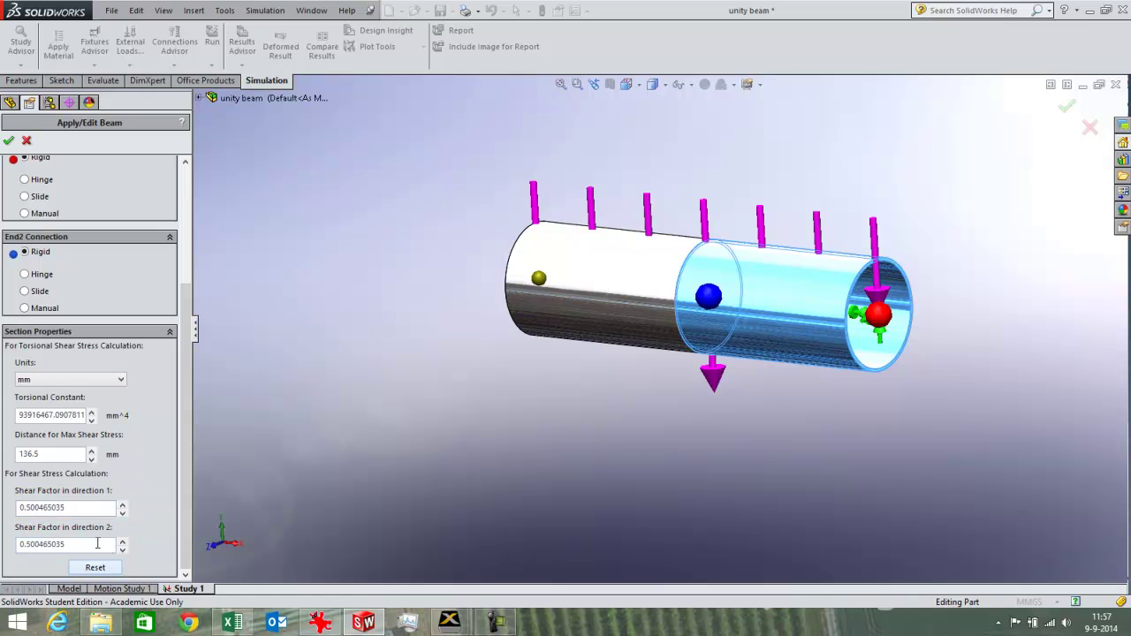
left_click_drag(72, 509, 22, 510)
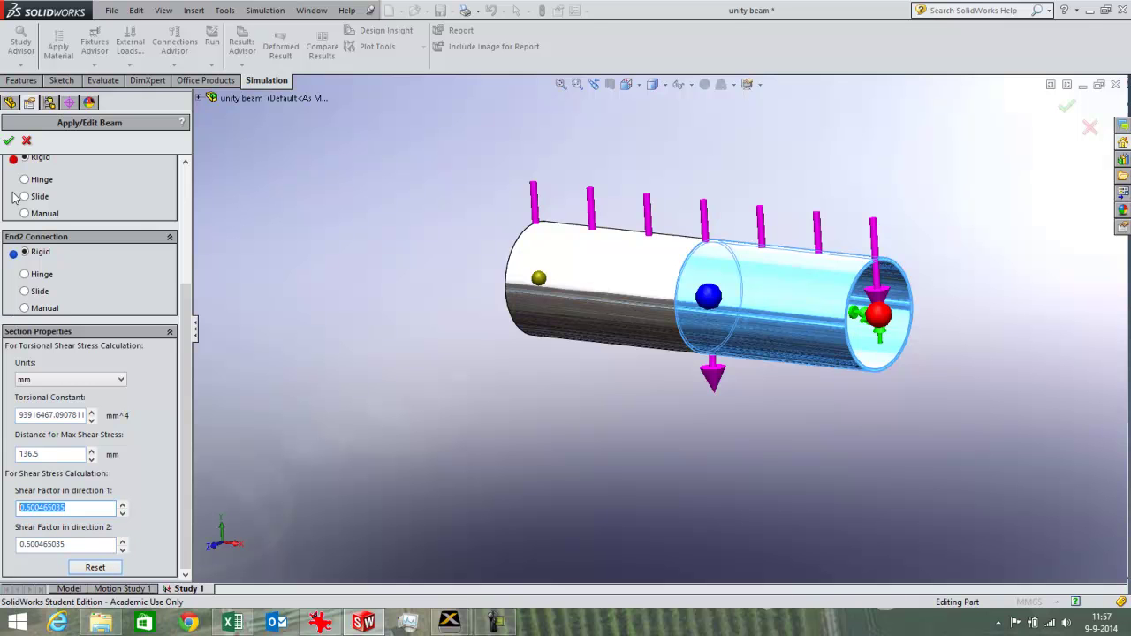
left_click(8, 140)
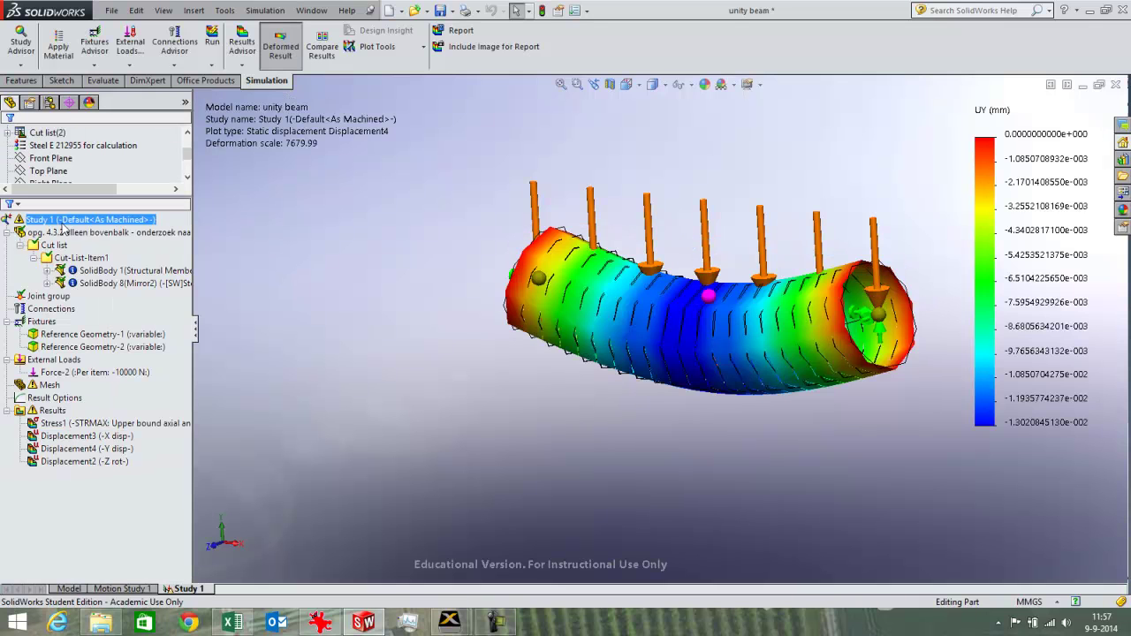
Rerun Study 1 and show the Displacement4 plot, now peaking at -1.609e-002 mm.
left_click(58, 220)
right_click(58, 219)
left_click(92, 238)
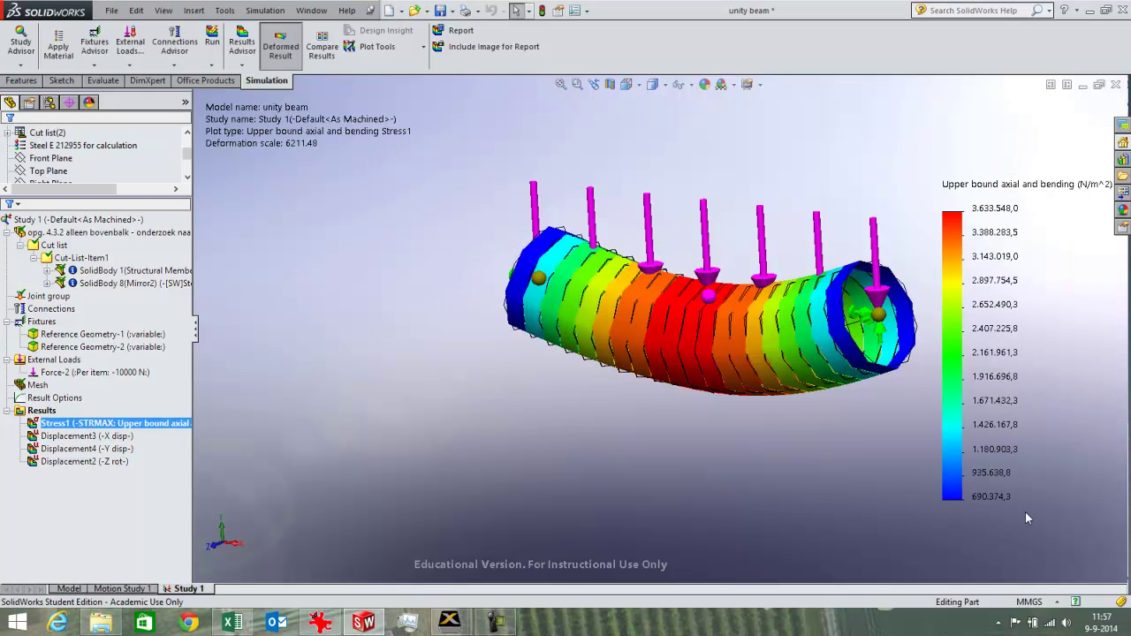
double_click(89, 452)
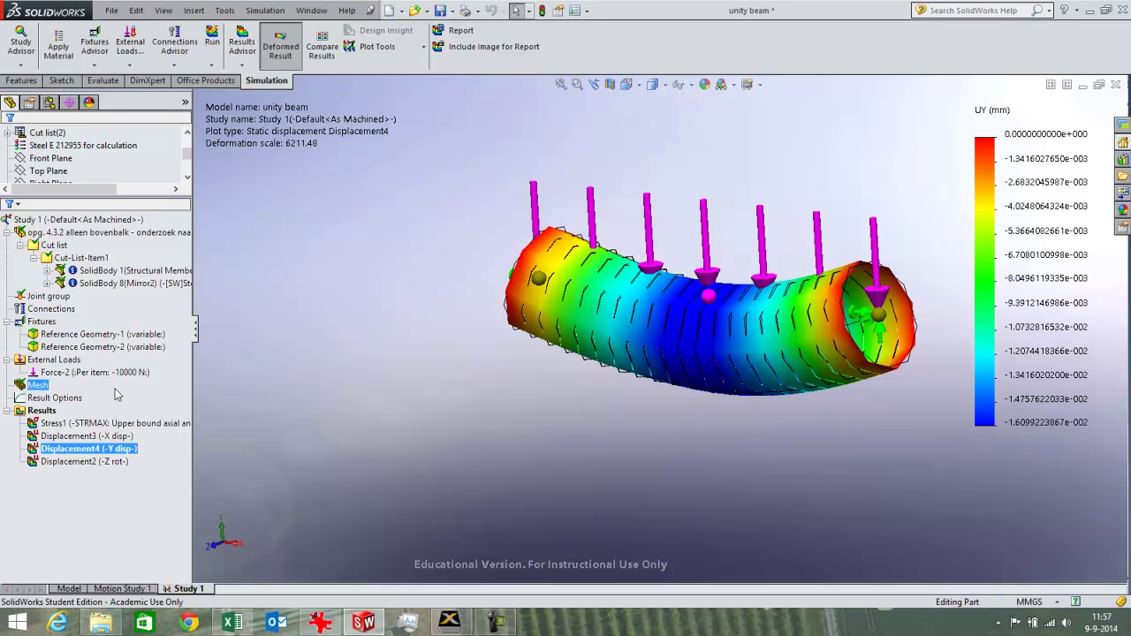
Set the beam body's user-defined shear factors to 0 for both direction 1 and direction 2.
right_click(86, 272)
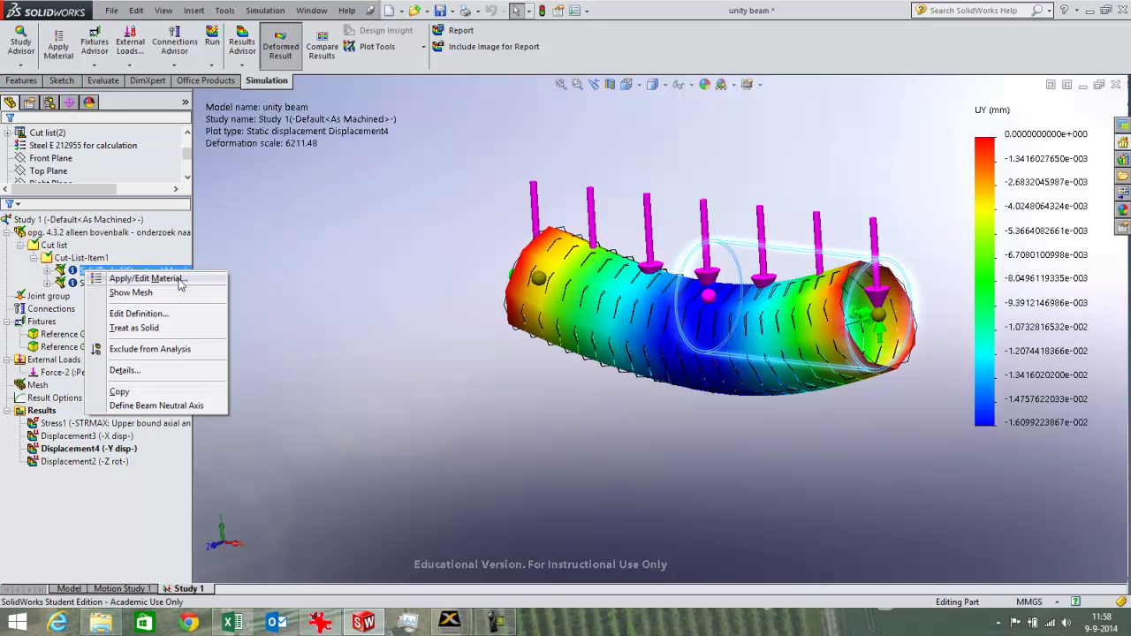
left_click(172, 315)
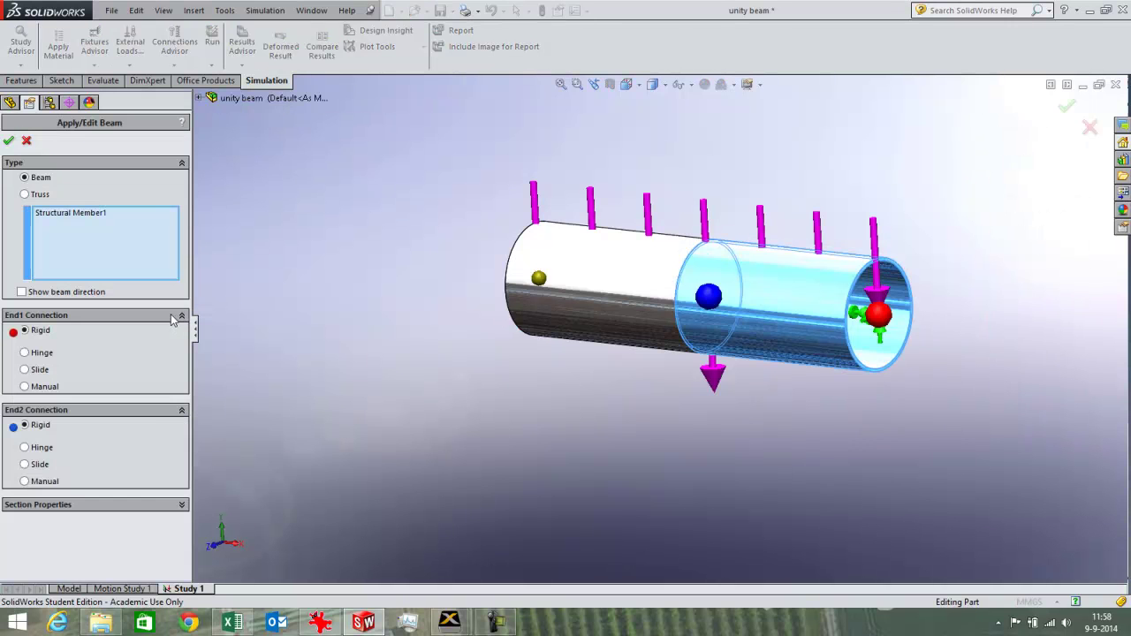
left_click(146, 505)
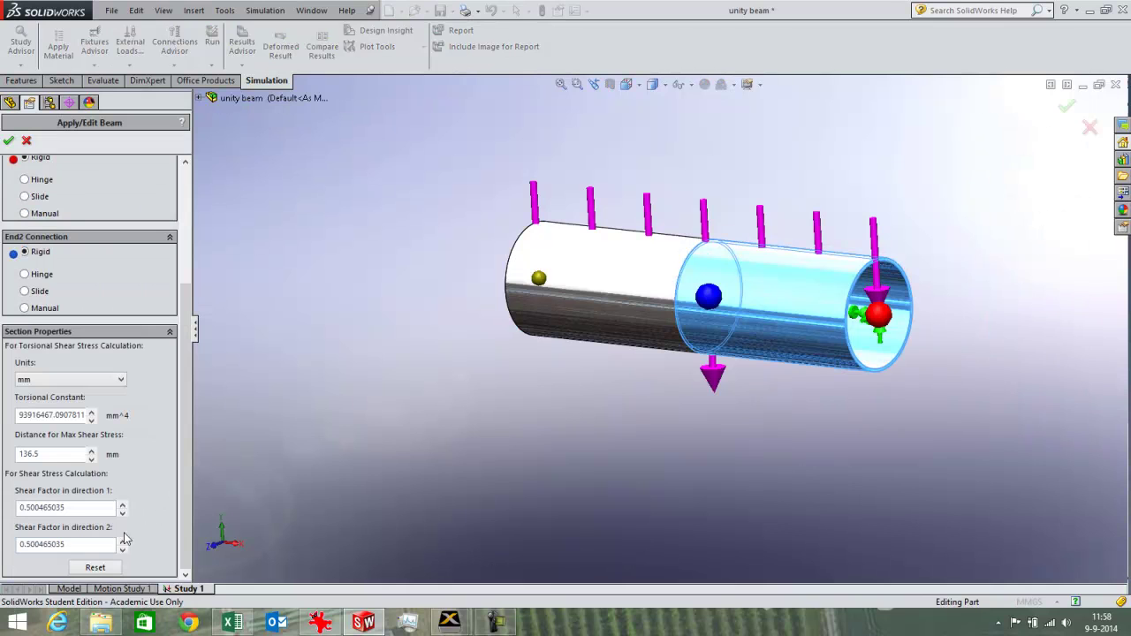
left_click_drag(67, 507, 2, 500)
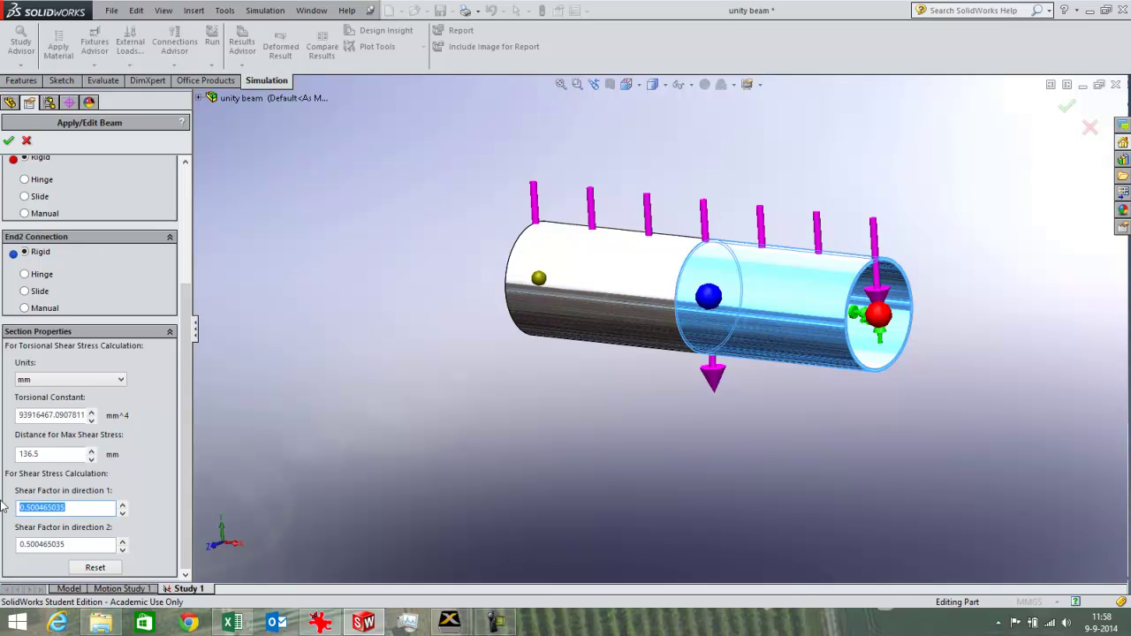
type("0")
left_click_drag(82, 544, 2, 548)
type("0")
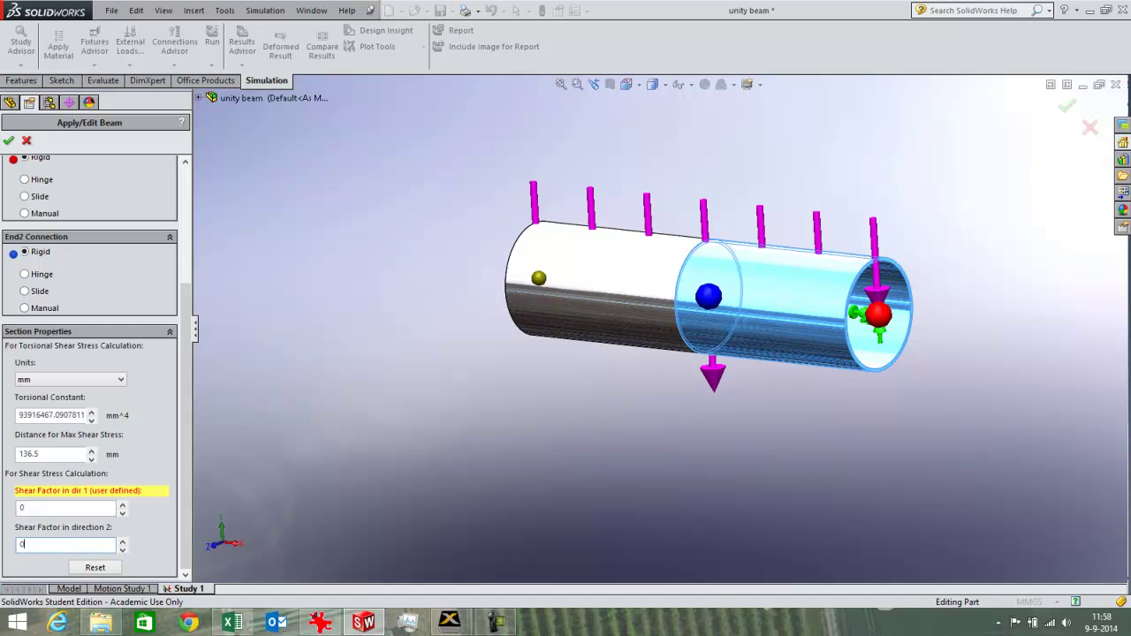
left_click(8, 140)
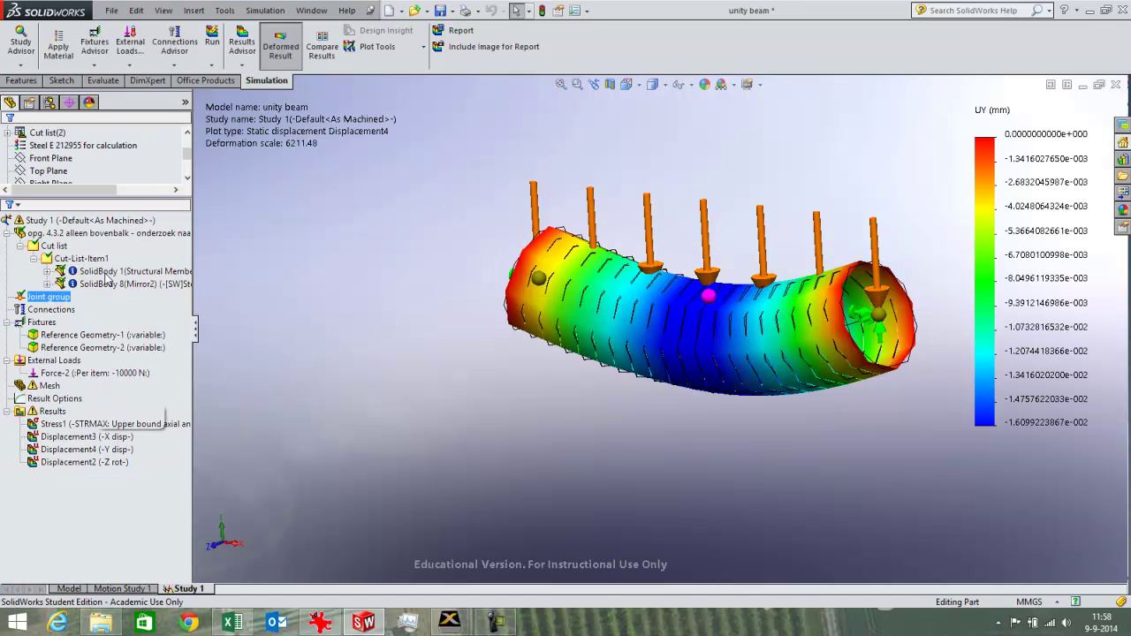
Rerun Study 1, view the -1.302e-002 mm Y deflection plot, then bring up the Excel Theory calculation sheet.
right_click(107, 222)
left_click(138, 246)
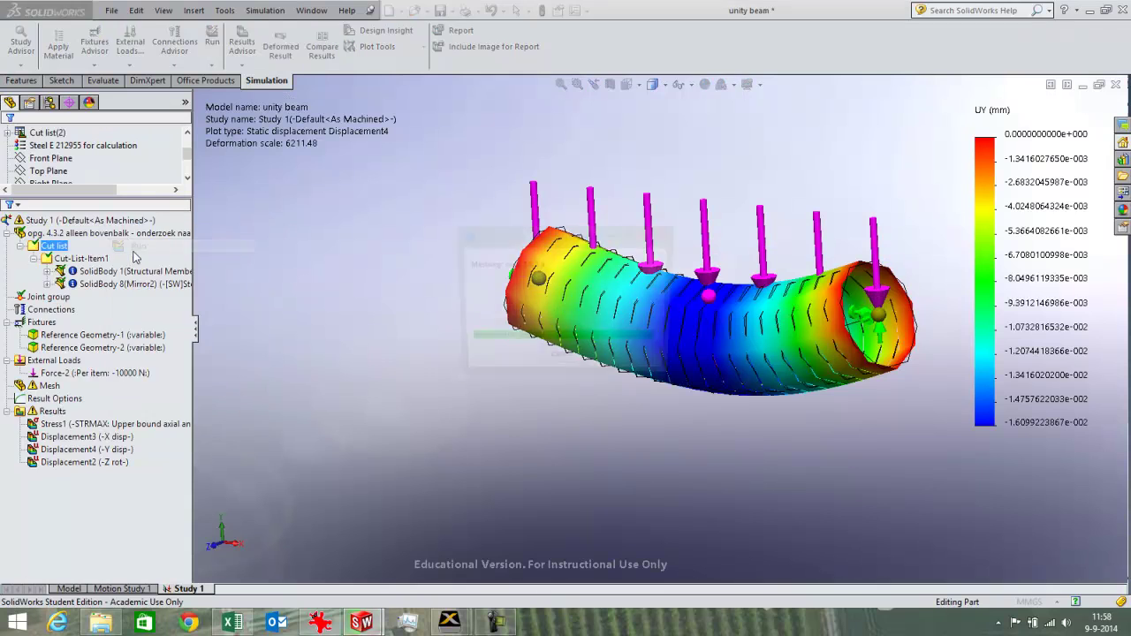
double_click(121, 452)
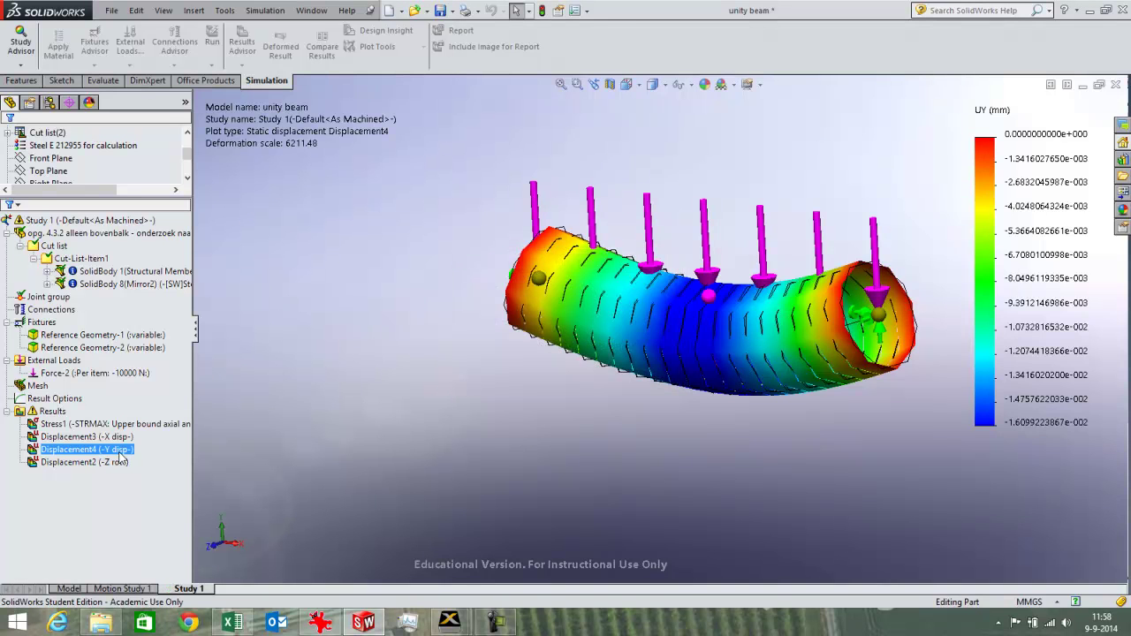
double_click(121, 451)
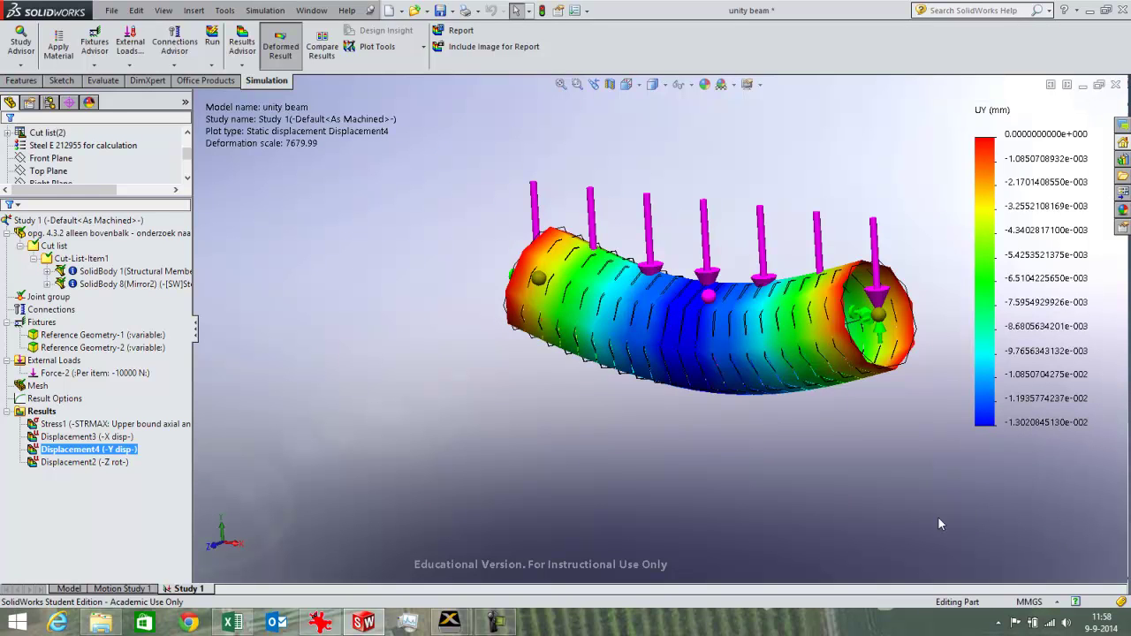
left_click(231, 623)
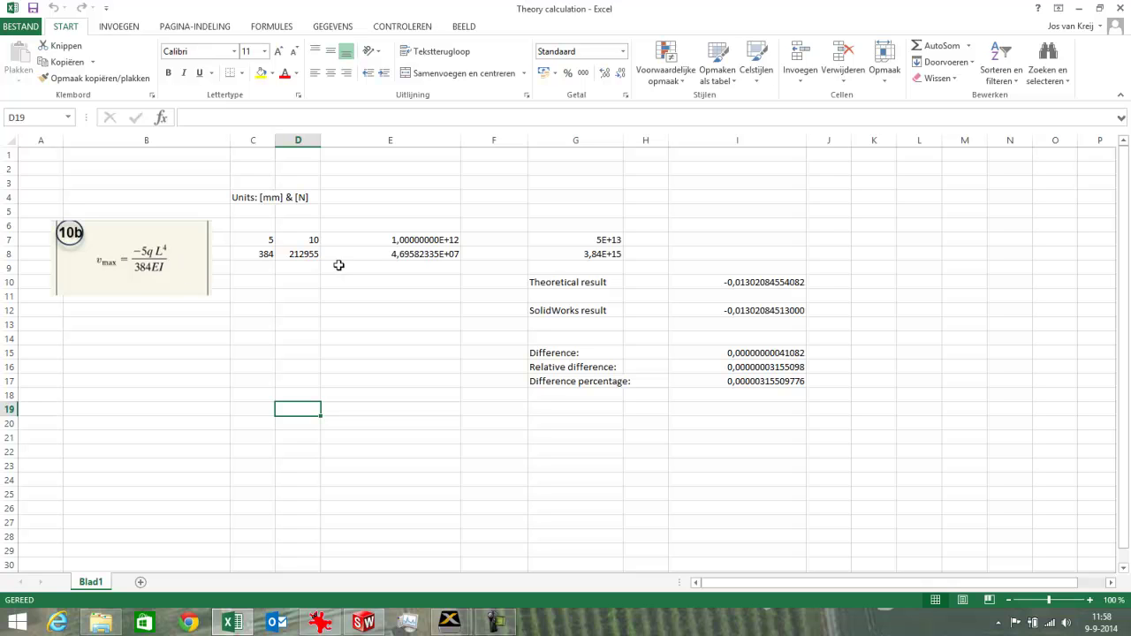
Review the theoretical deflection formula in I10 and its inputs in E7, D8 and E8.
left_click(737, 279)
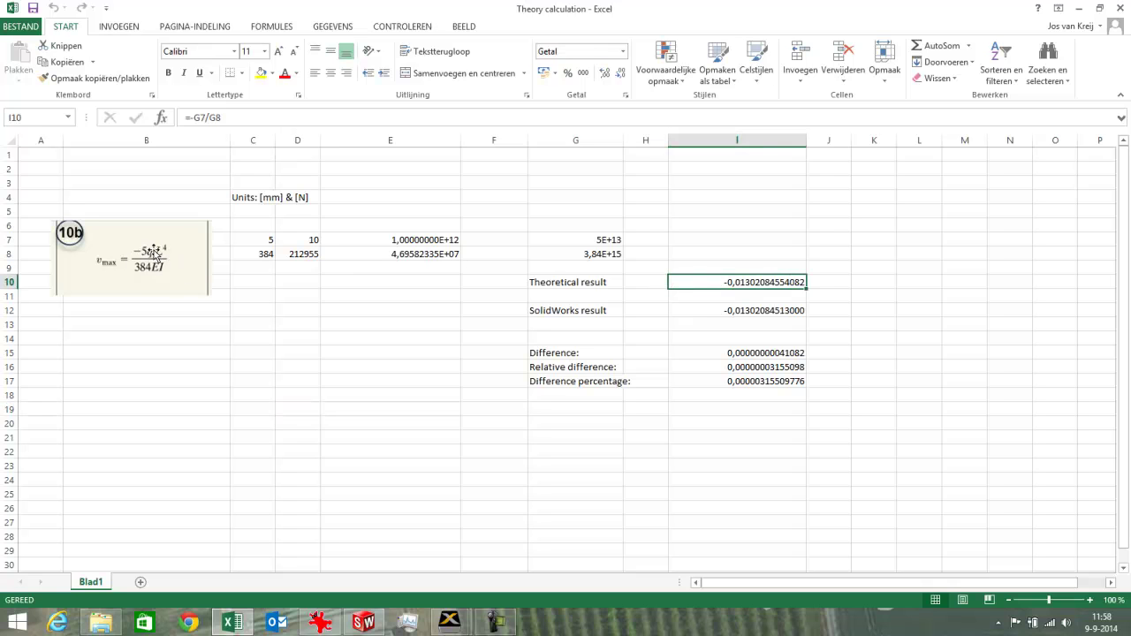
left_click(422, 241)
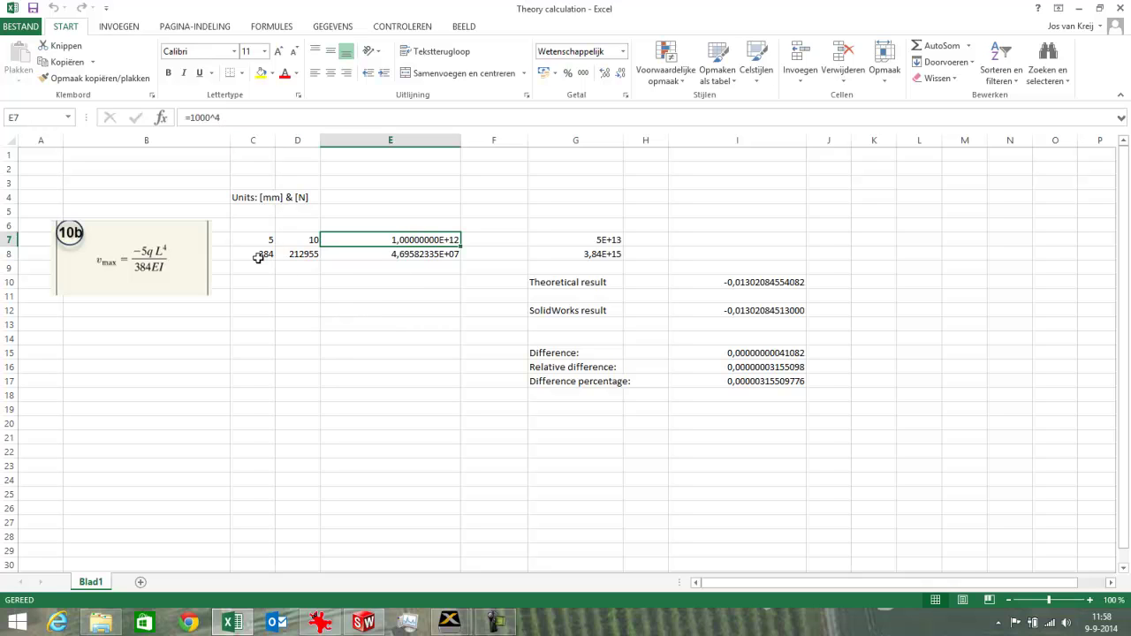
left_click(287, 253)
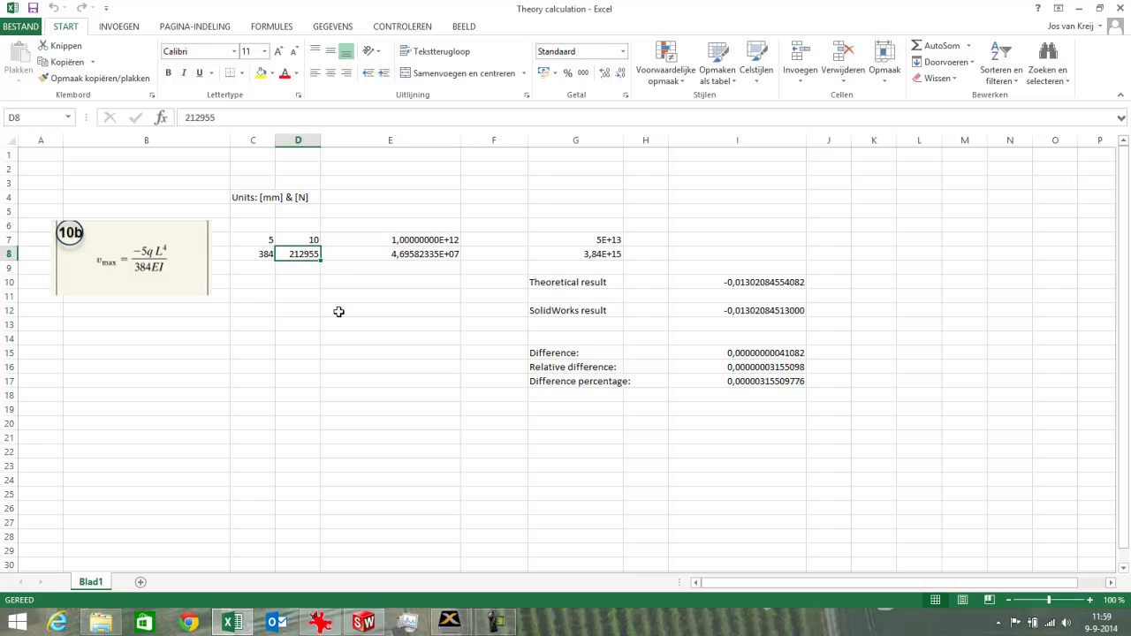
left_click(384, 256)
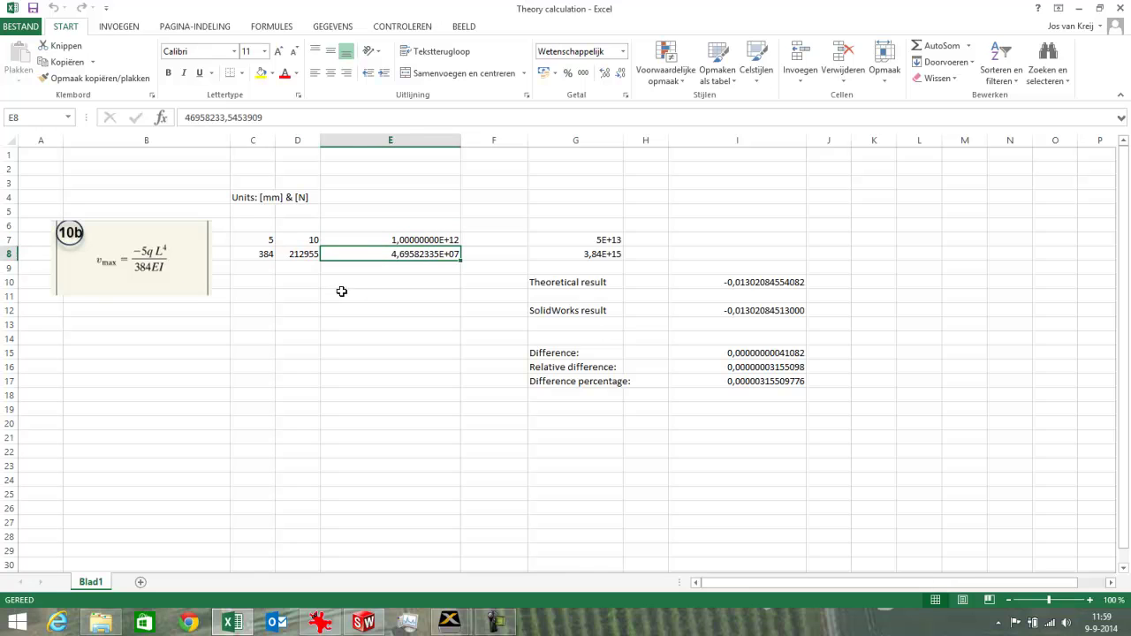
left_click(750, 286)
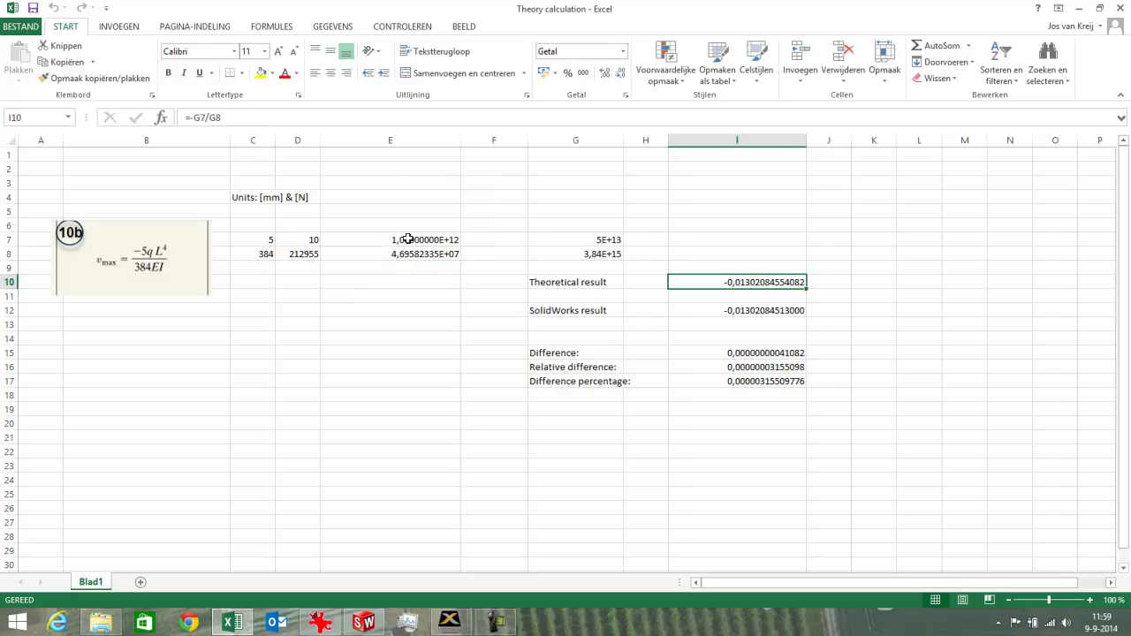
Check formulas G7 and G8, the SolidWorks result in I12, and the difference percentage in I17.
left_click_drag(267, 240, 380, 233)
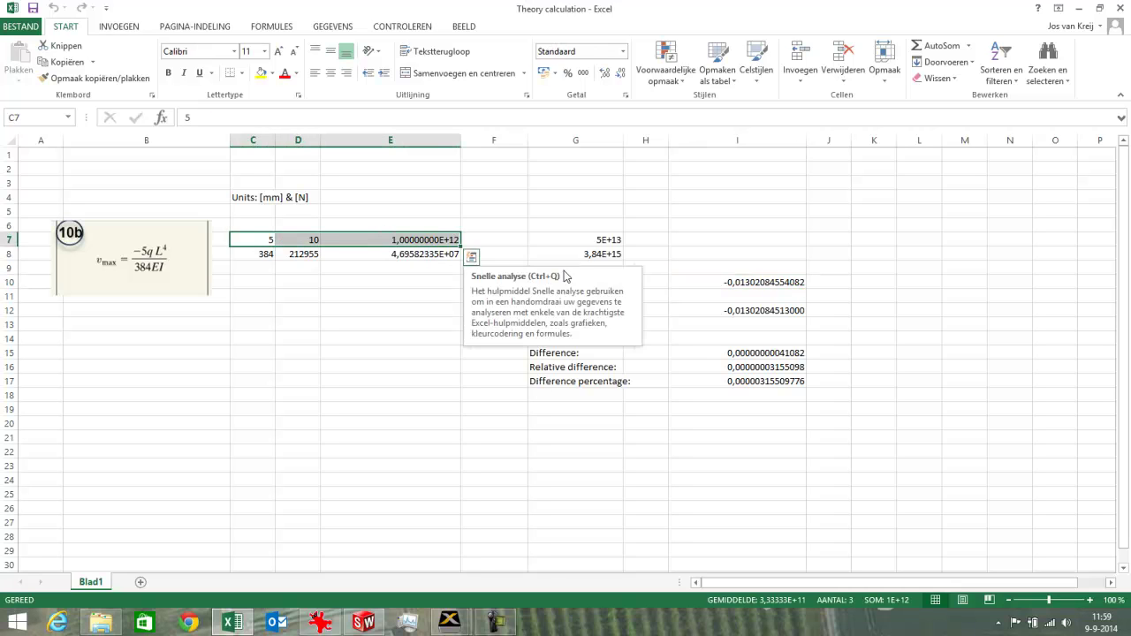
left_click(608, 239)
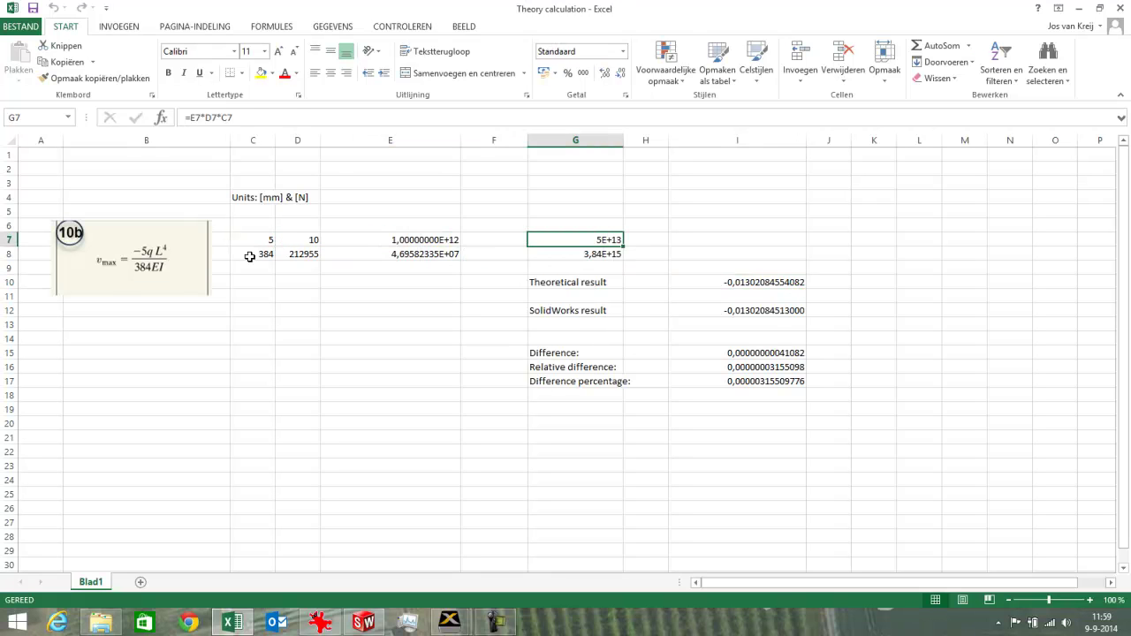
left_click_drag(251, 254, 376, 249)
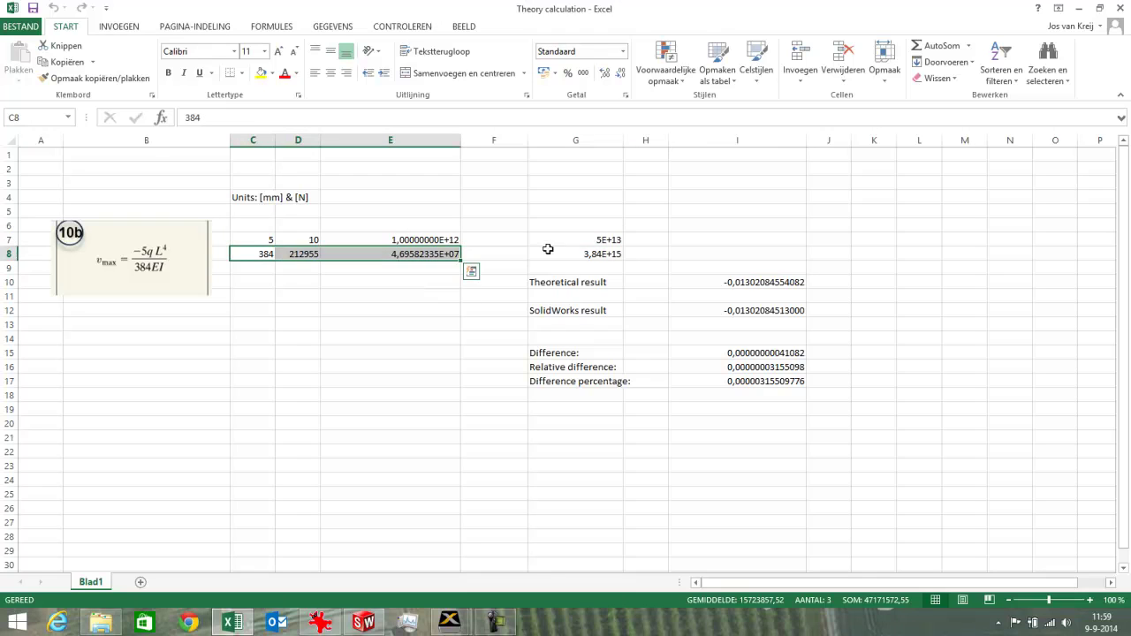
left_click(605, 255)
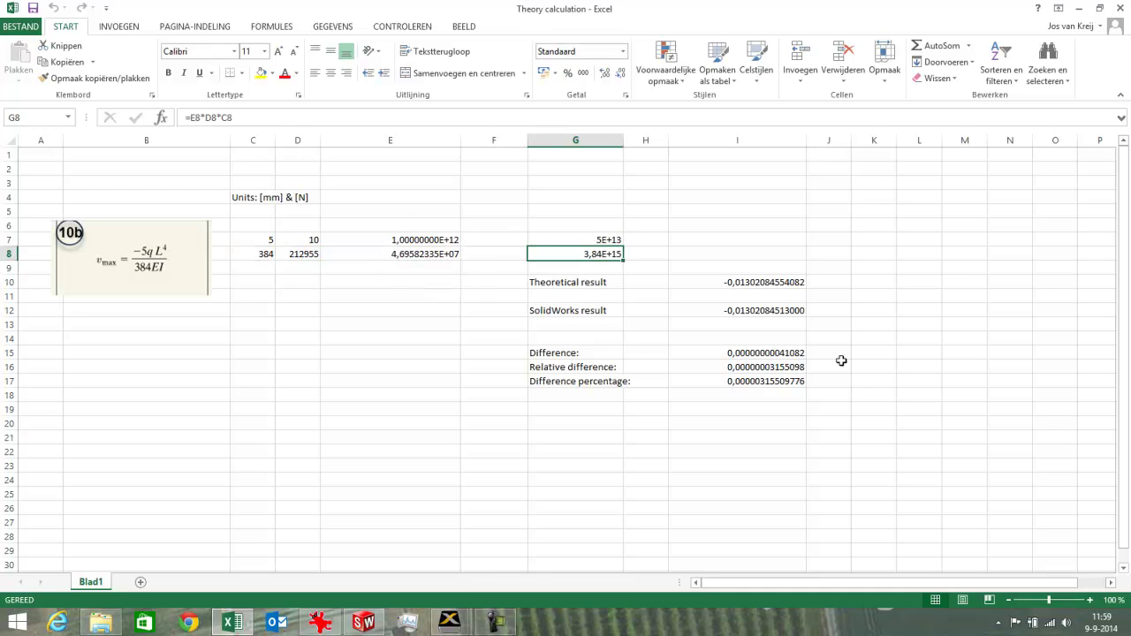
left_click(786, 282)
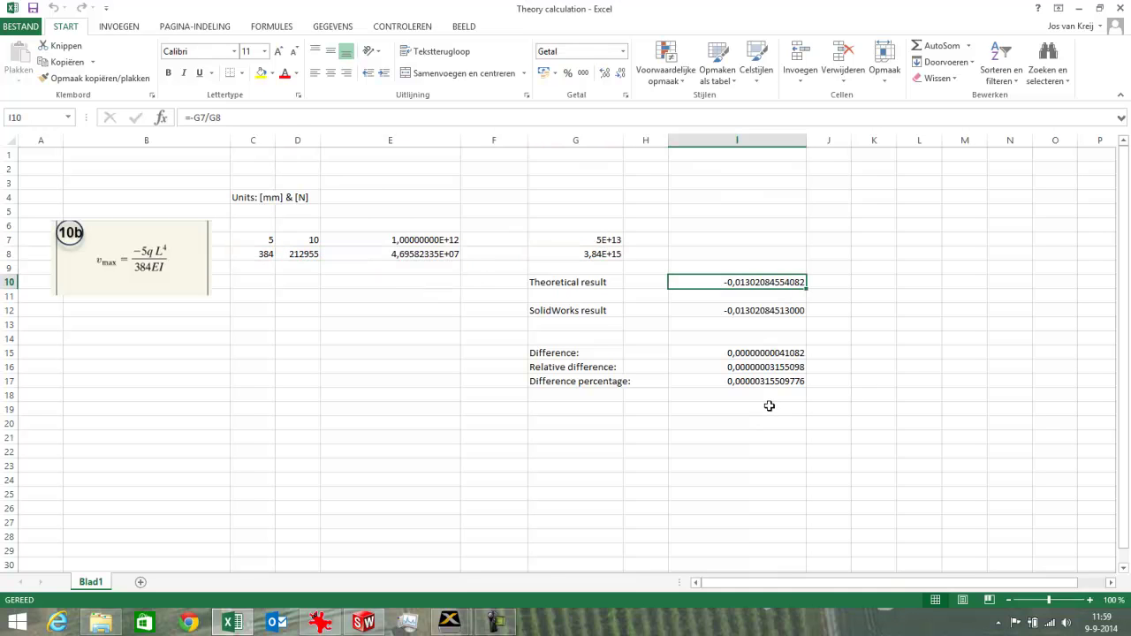
left_click(767, 311)
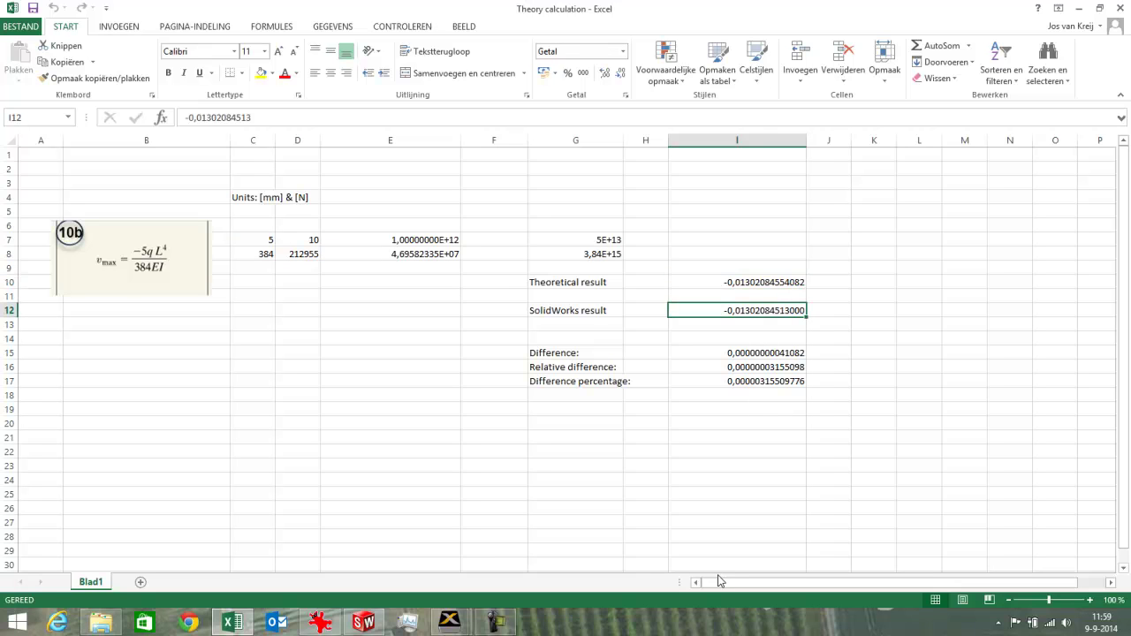
left_click(771, 382)
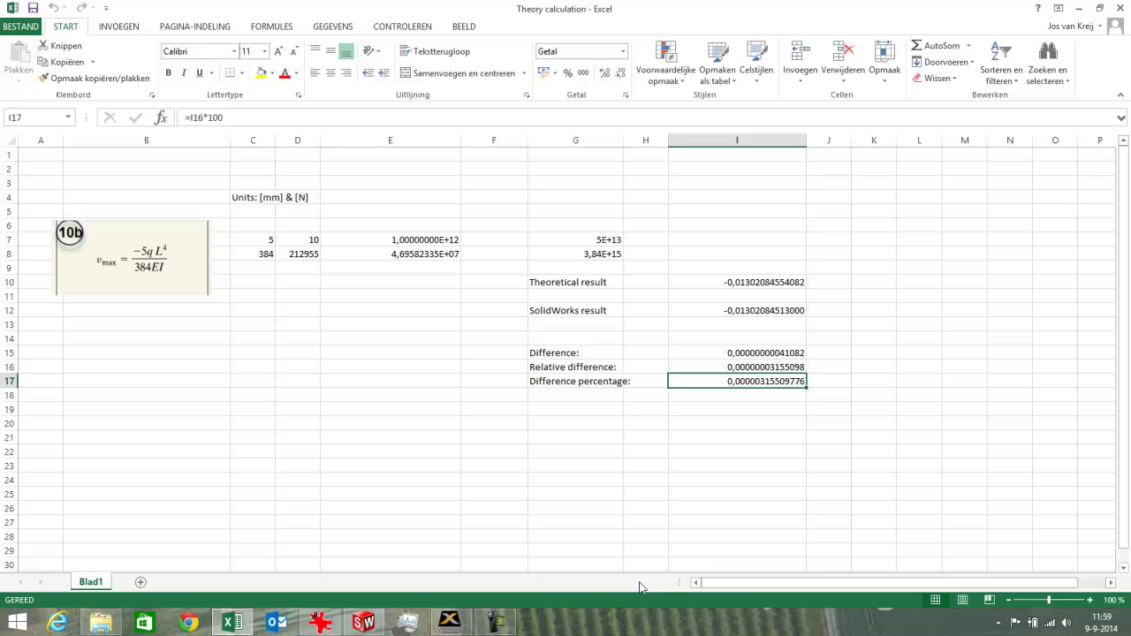
Create a Moment in Dir1 beam diagram, ranging ±1.250e+003 N.m, and orbit to view it.
left_click(369, 624)
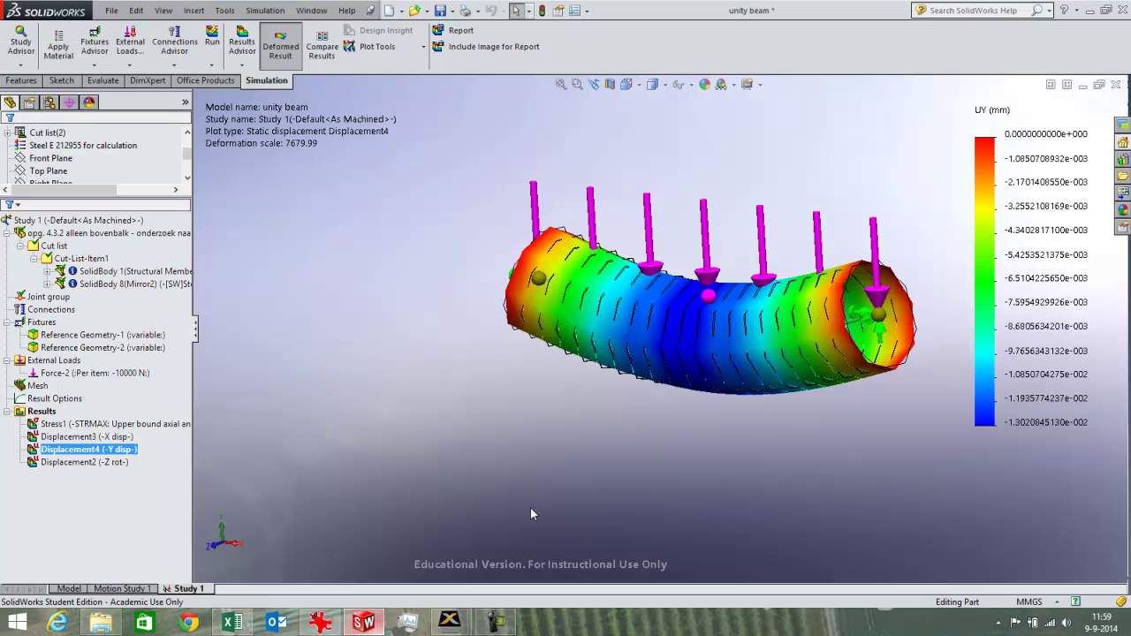
right_click(41, 411)
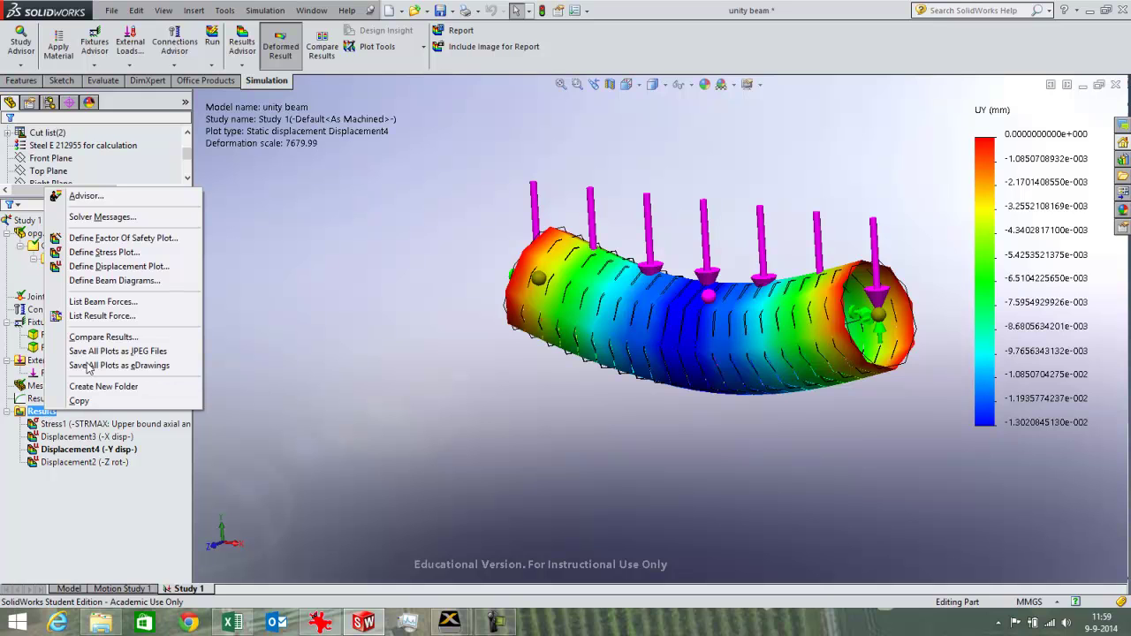
left_click(121, 281)
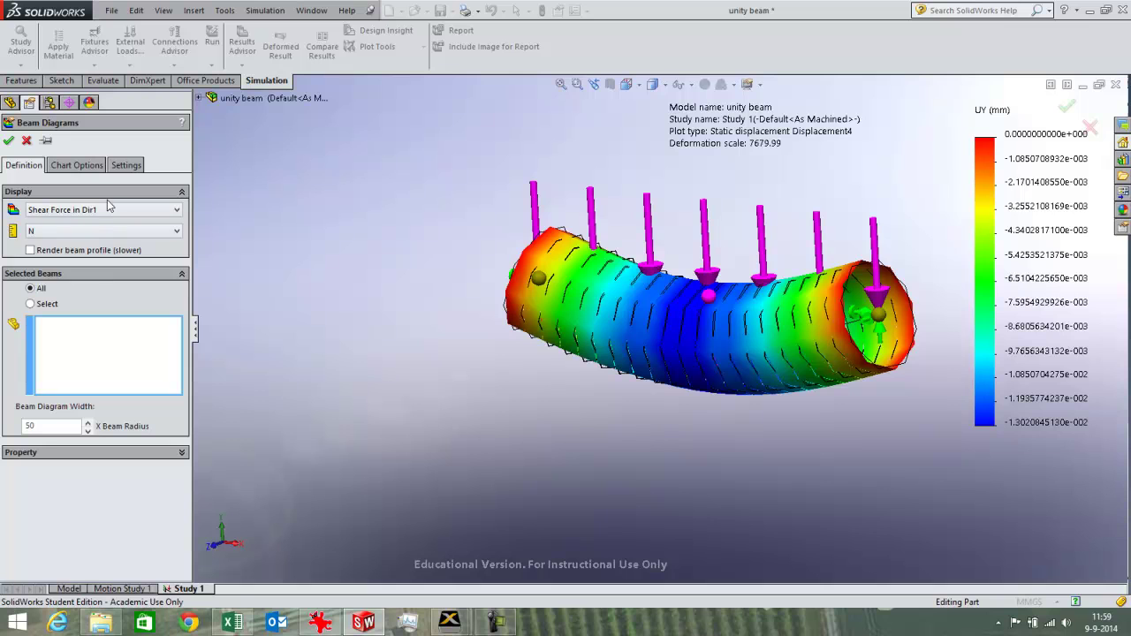
left_click(110, 210)
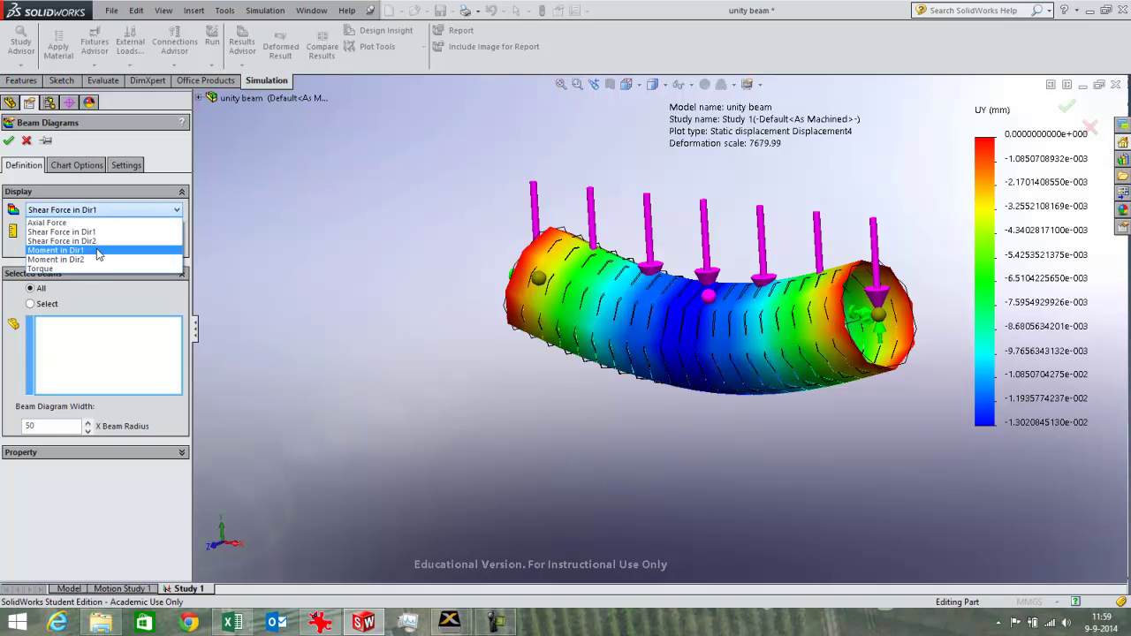
left_click(98, 251)
left_click(121, 210)
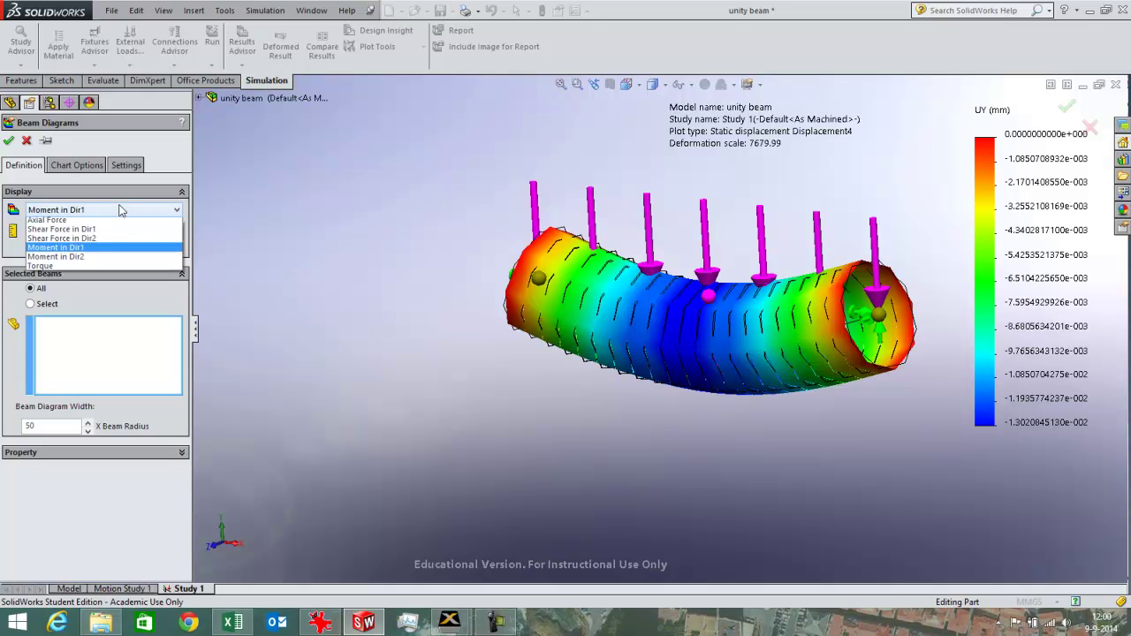
left_click(91, 251)
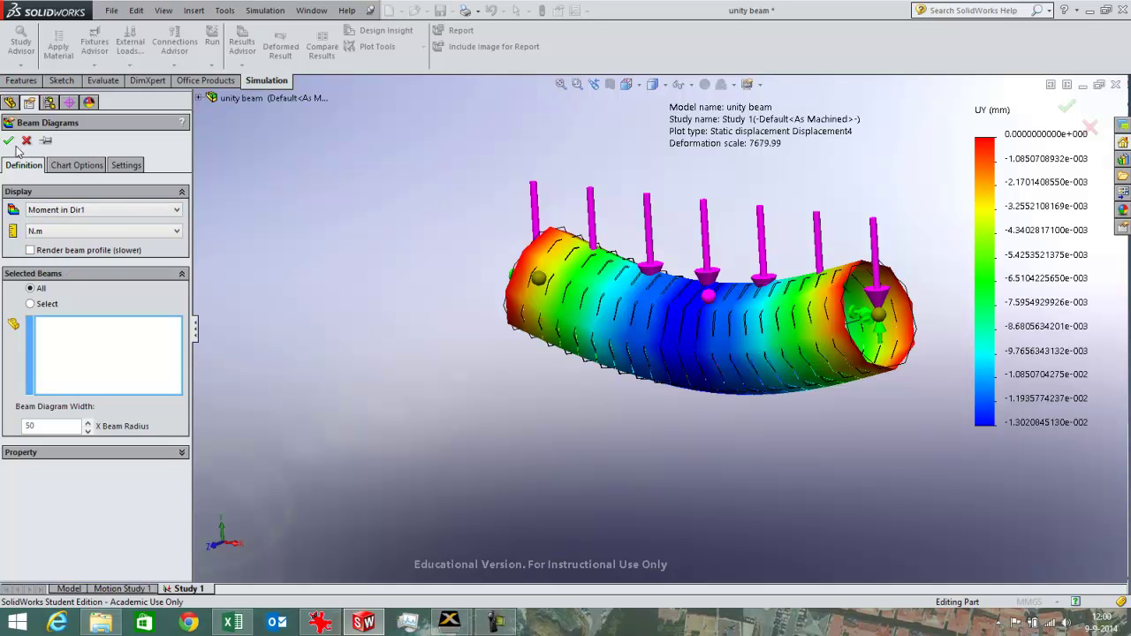
key("Return")
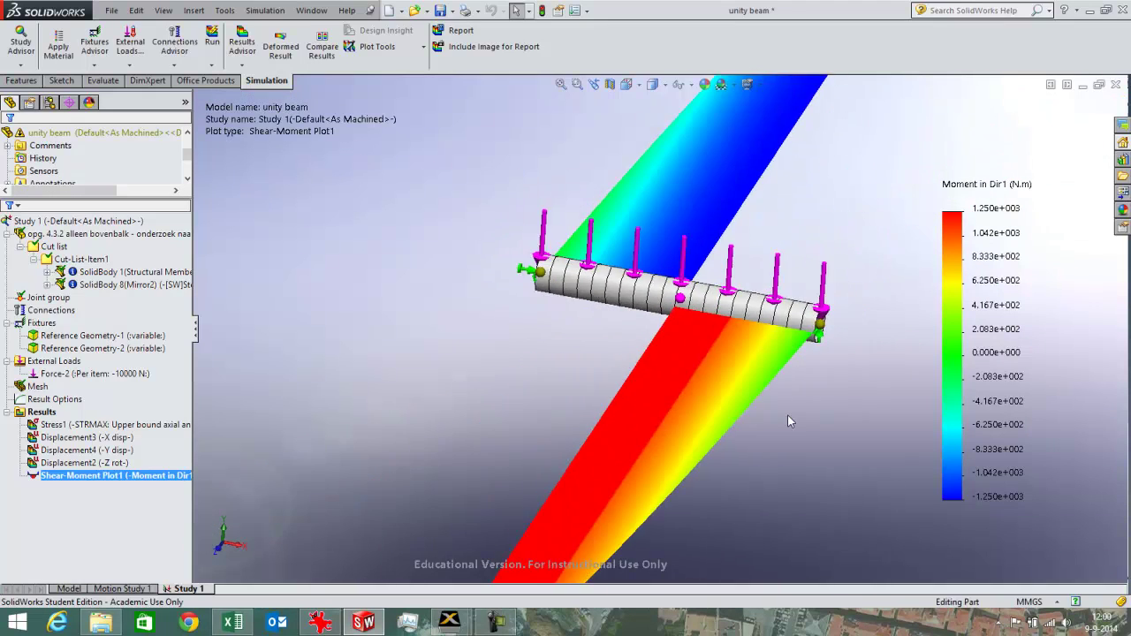
middle_click_drag(760, 362, 767, 392)
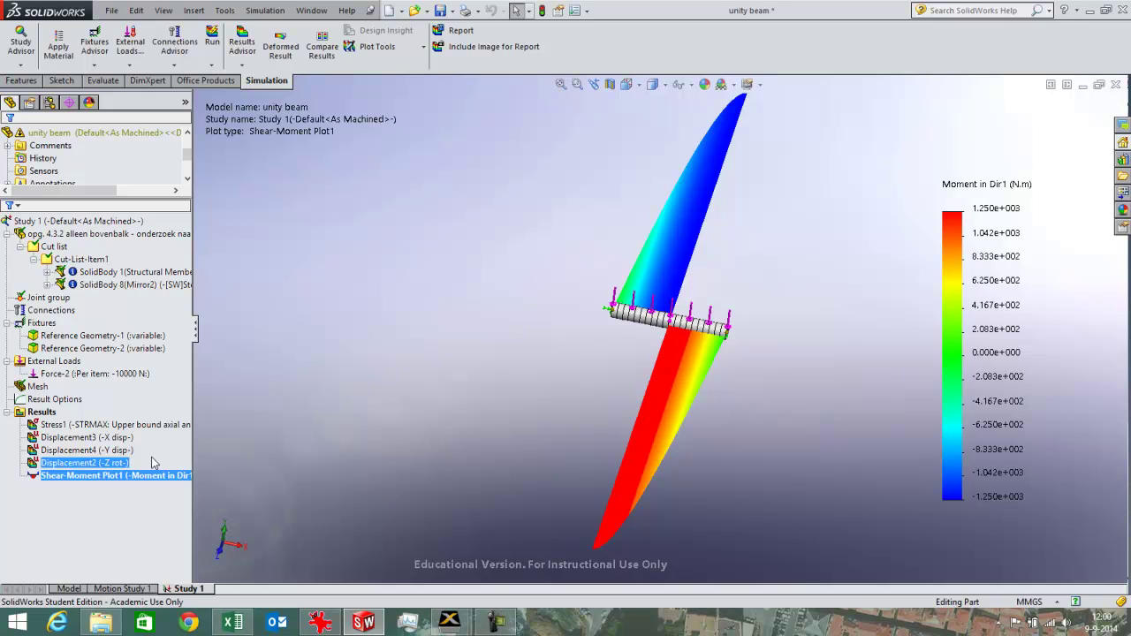
right_click(33, 412)
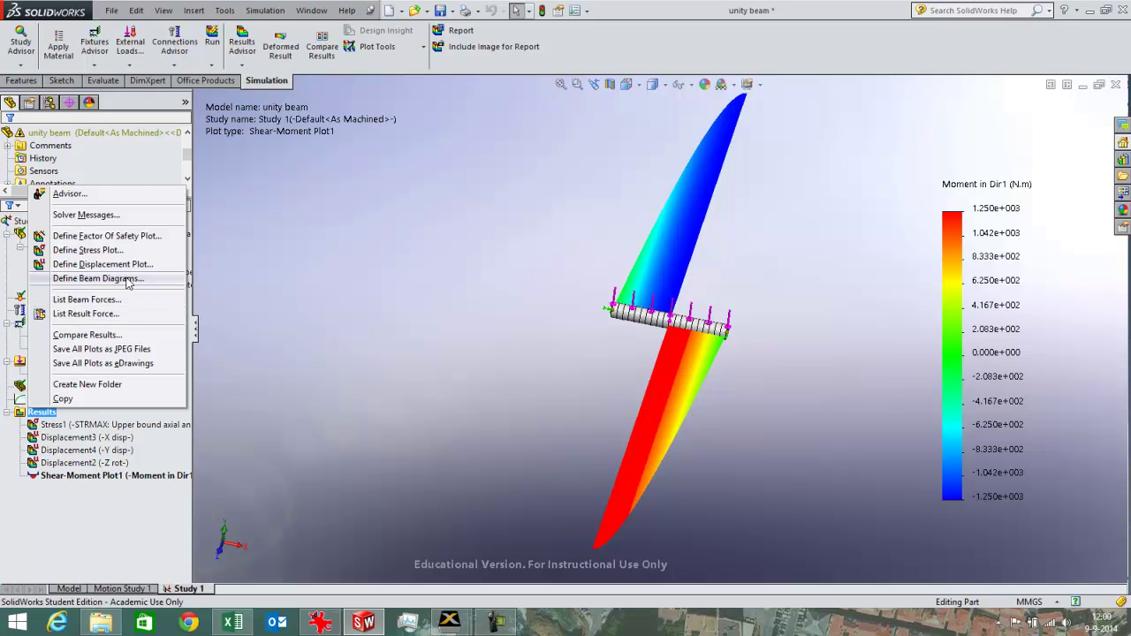
Add a Moment in Dir2 beam diagram (about ±1.000e-016 N.m), then redisplay Shear-Moment Plot1.
key("Escape")
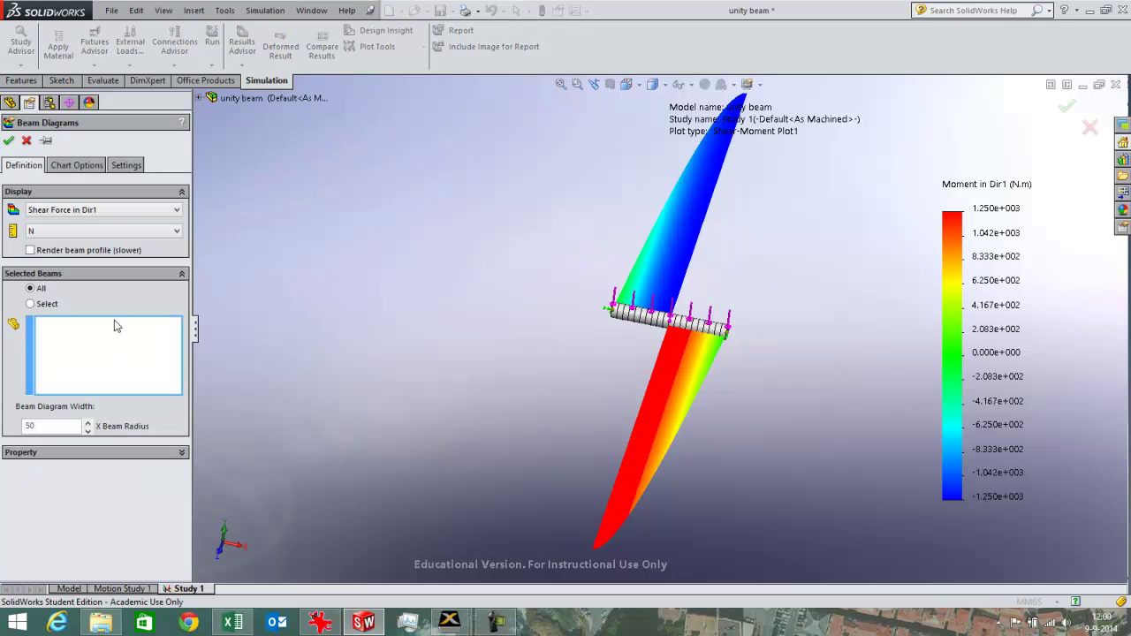
left_click(121, 212)
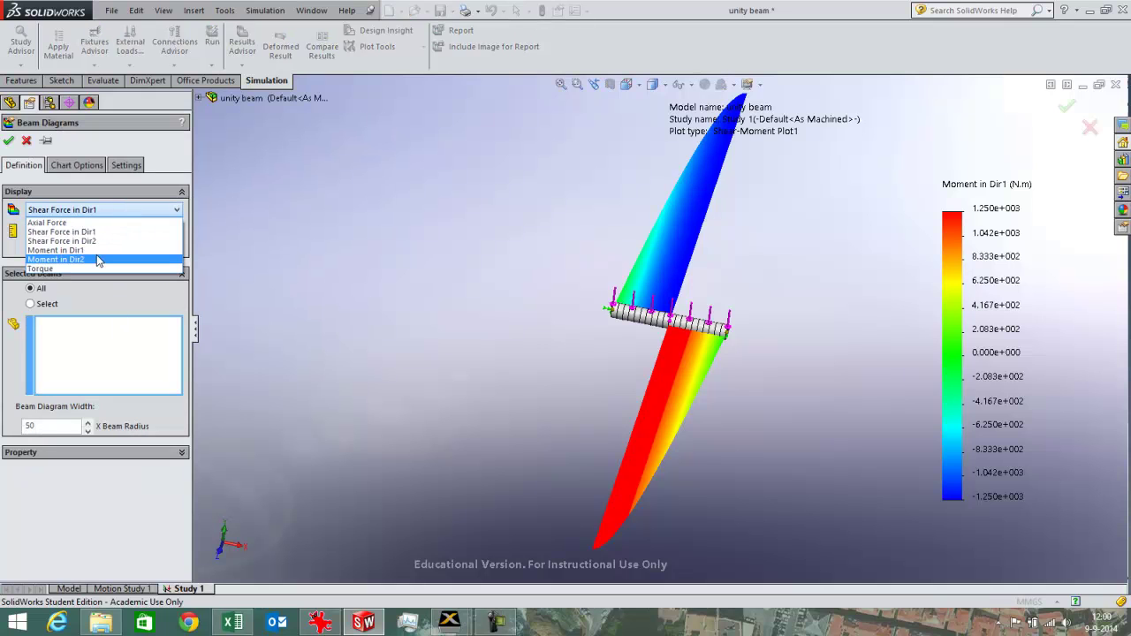
left_click(98, 260)
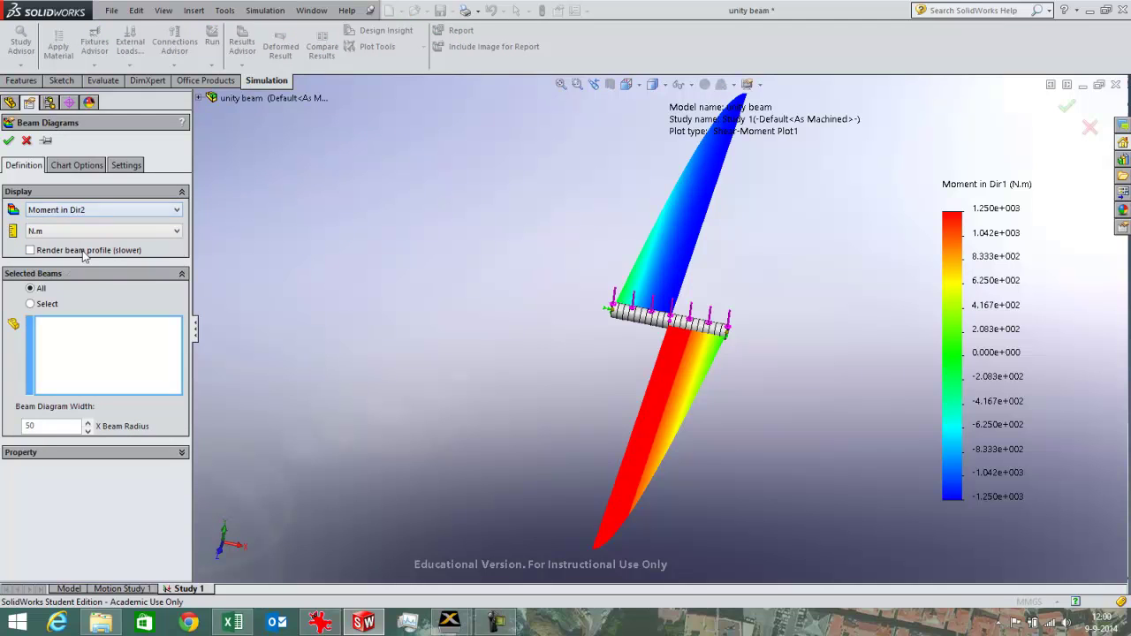
left_click(8, 140)
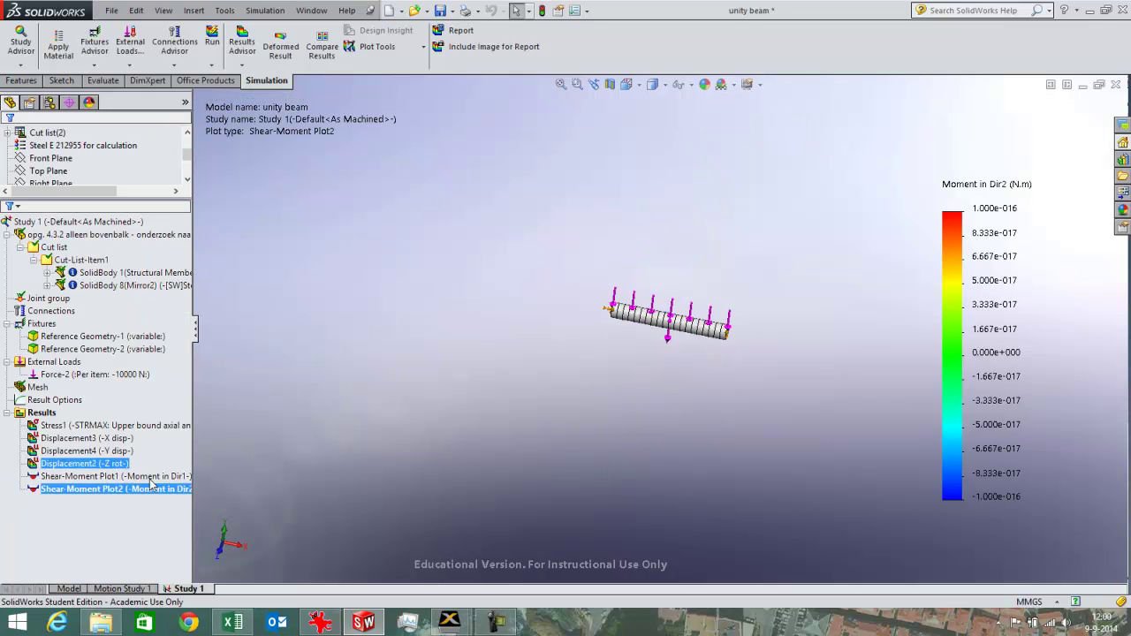
double_click(146, 476)
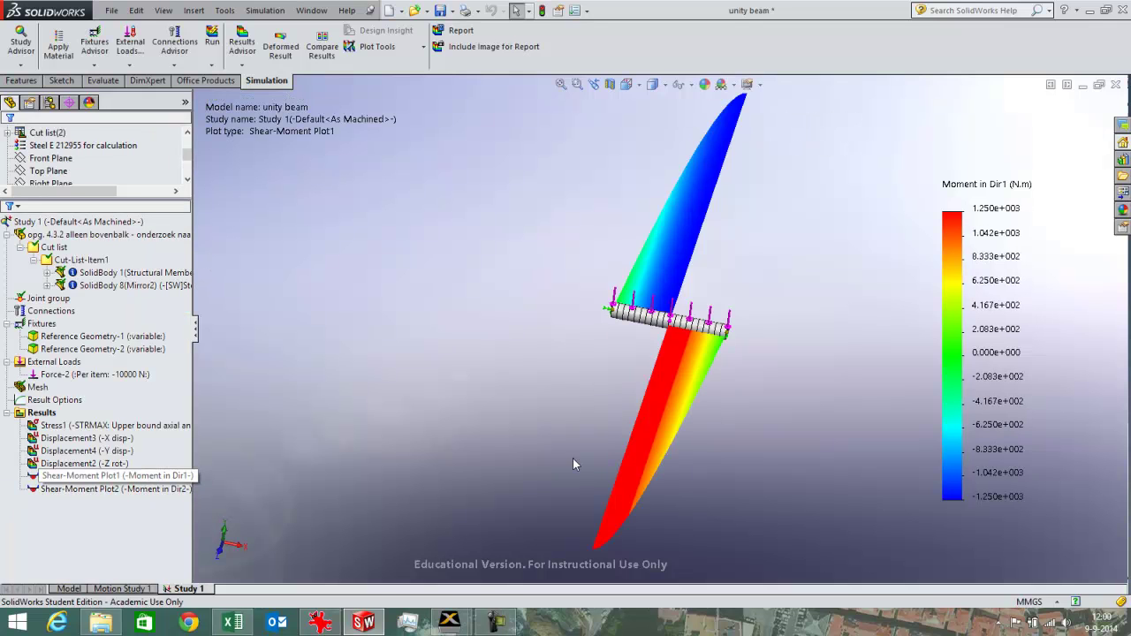
middle_click_drag(675, 507, 677, 457)
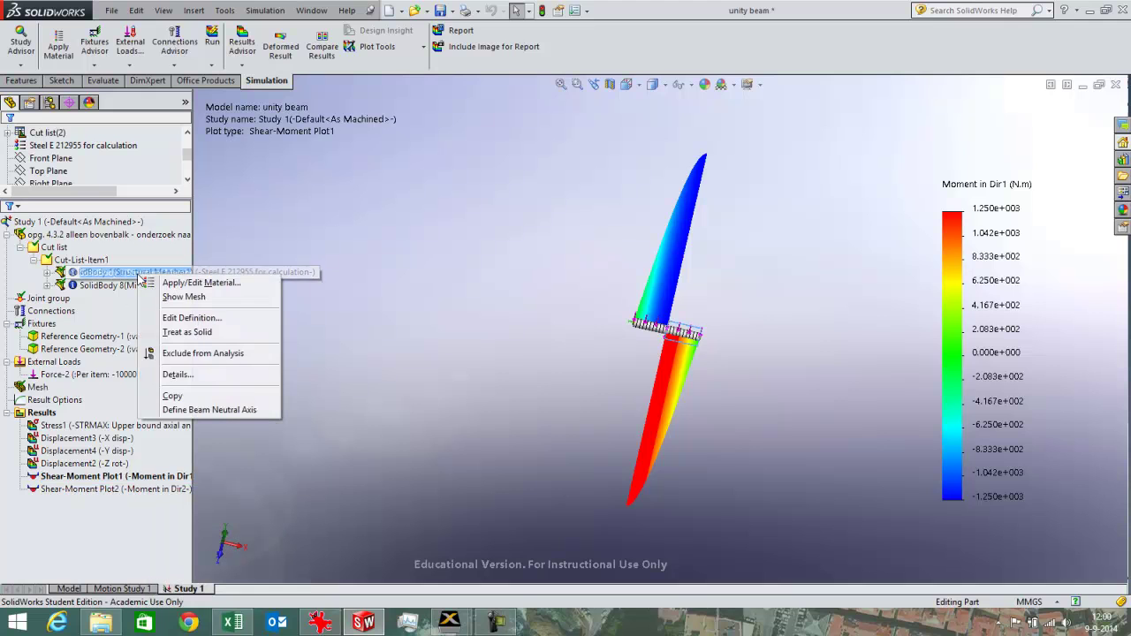
Reopen SolidBody 1's beam definition and expand Section Properties, showing both shear factors at 0.
right_click(138, 274)
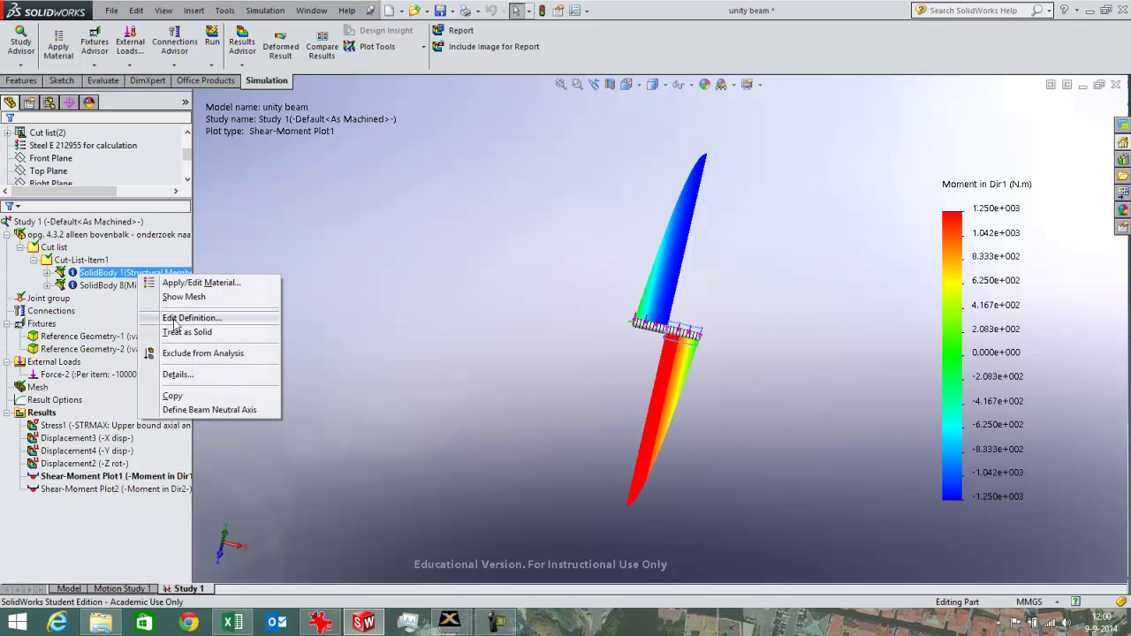
left_click(174, 319)
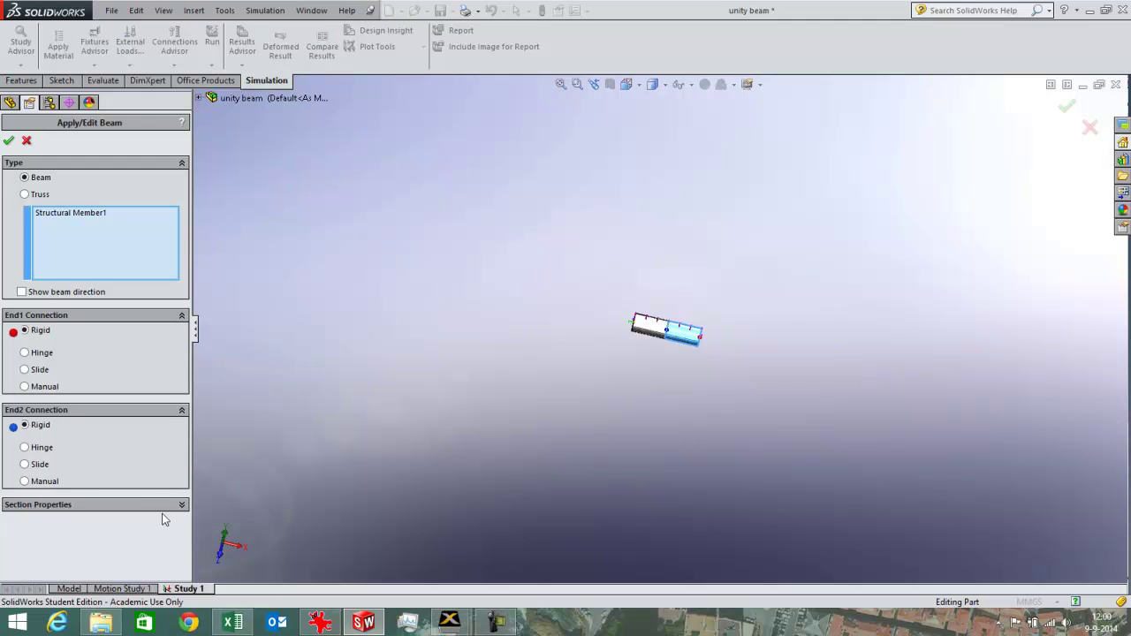
left_click(181, 505)
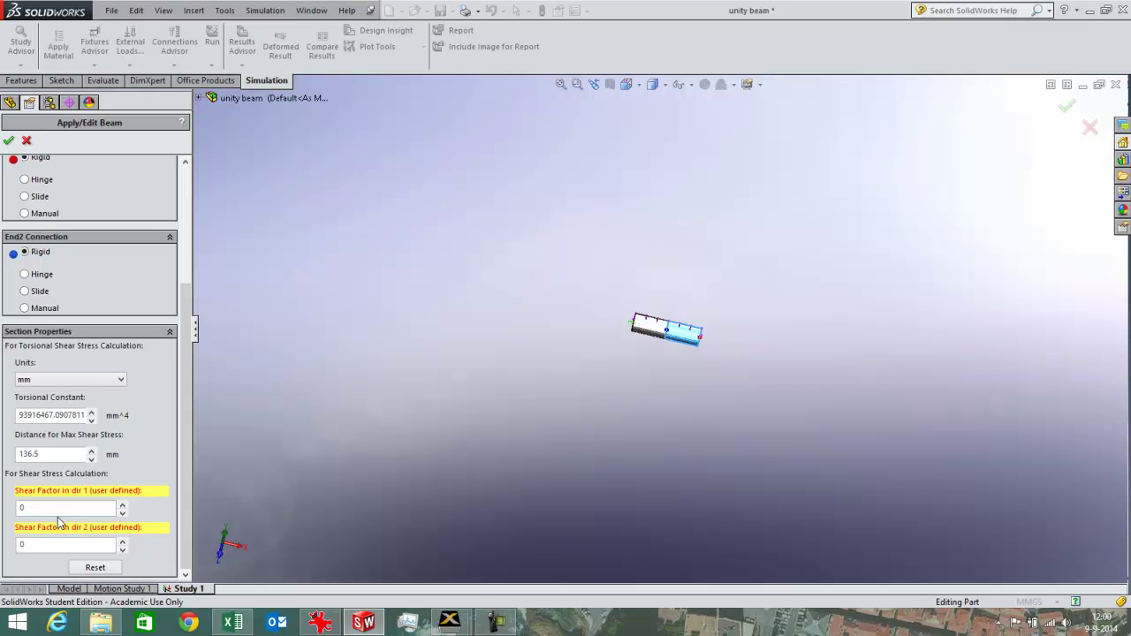
left_click(318, 624)
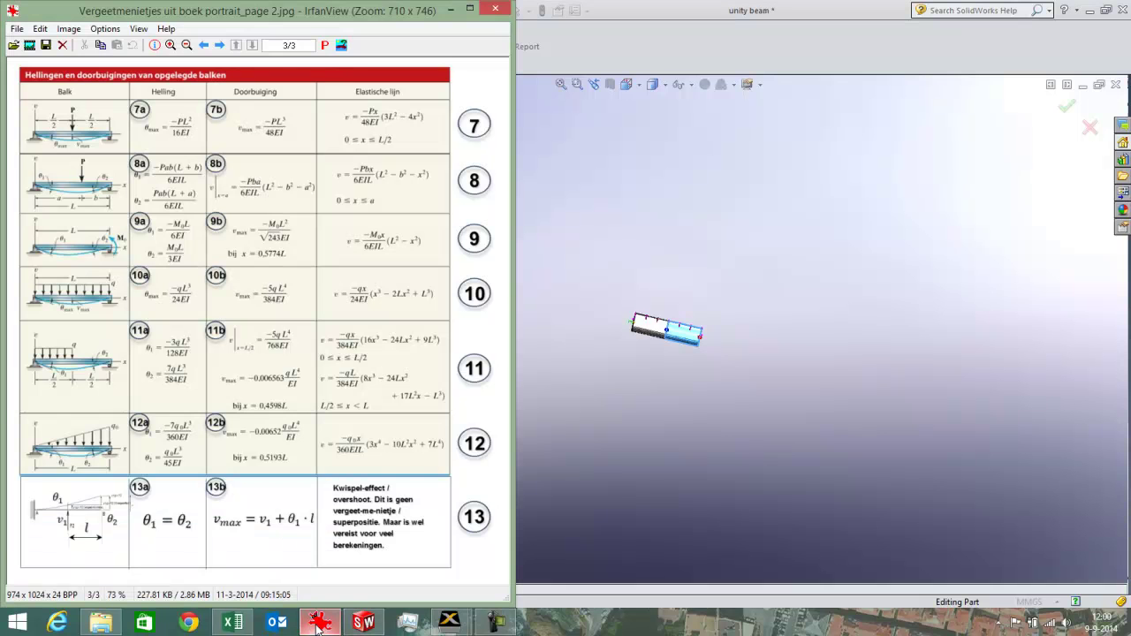